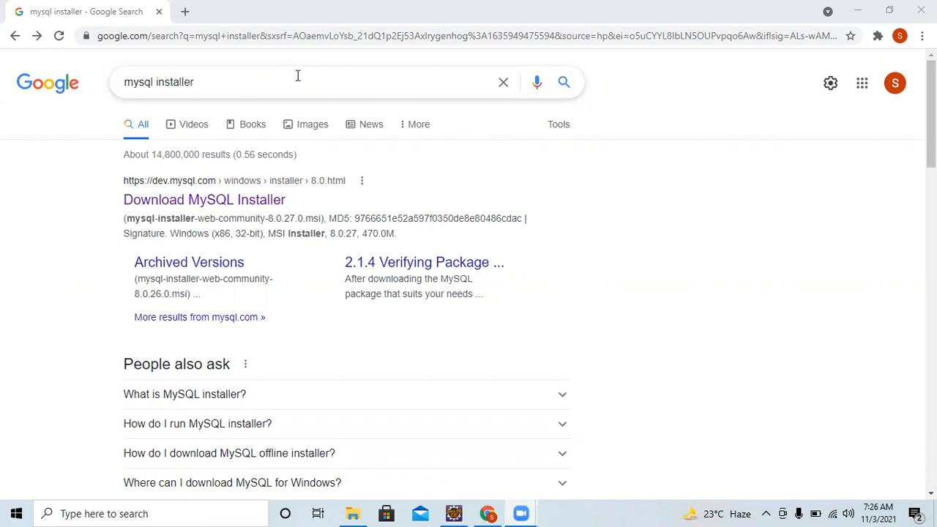
Refine the Google search to 'mysql installer 64-bit'.
click(297, 75)
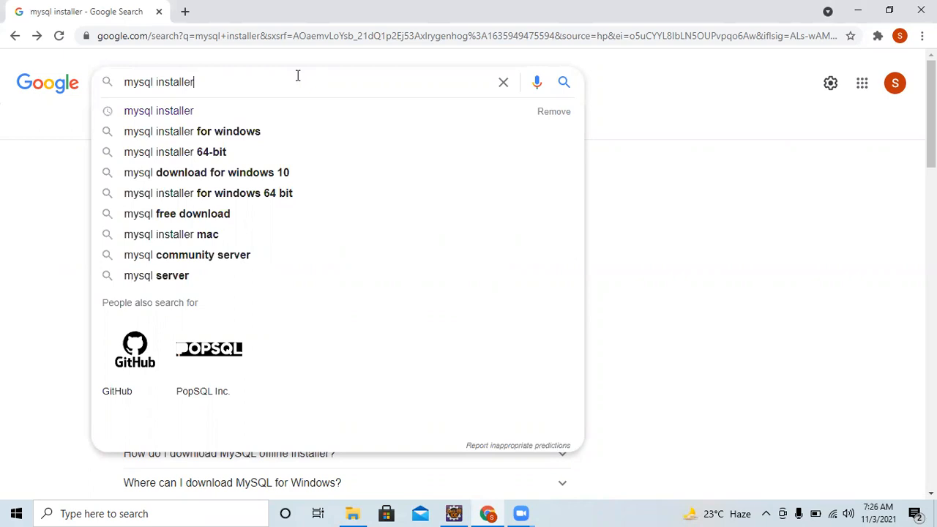
text(64-bit)
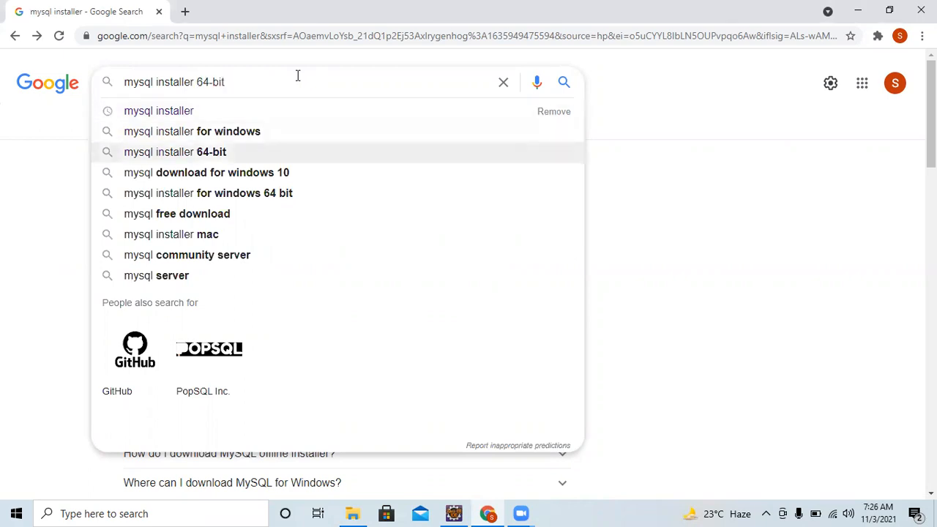
key(Return)
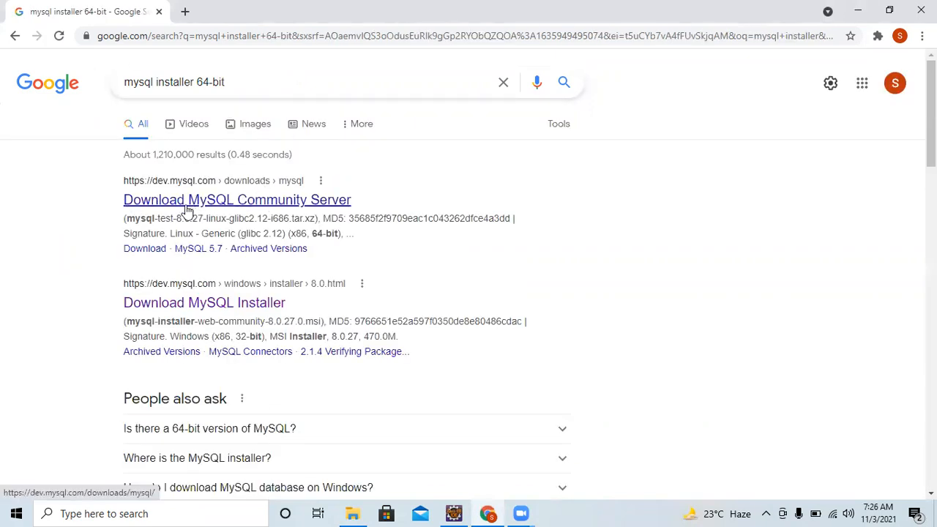
Open the MySQL Community Server 8.0.27 download page and scroll to the Windows Recommended Download section.
click(262, 203)
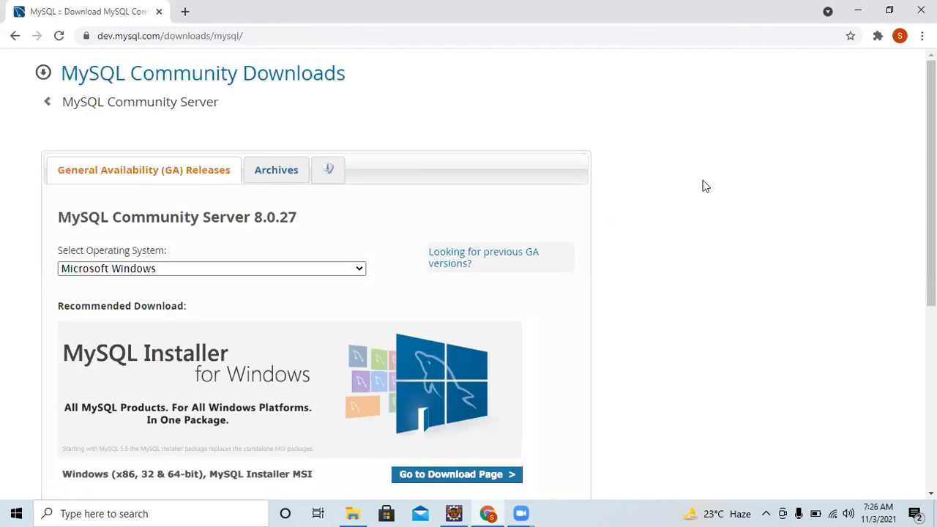
drag(931, 153, 931, 197)
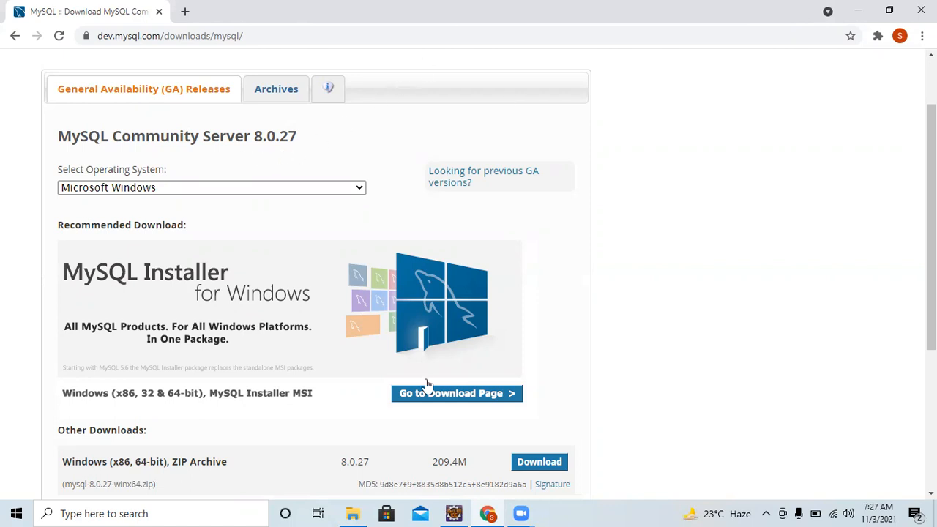
scroll(707, 219, down, 2)
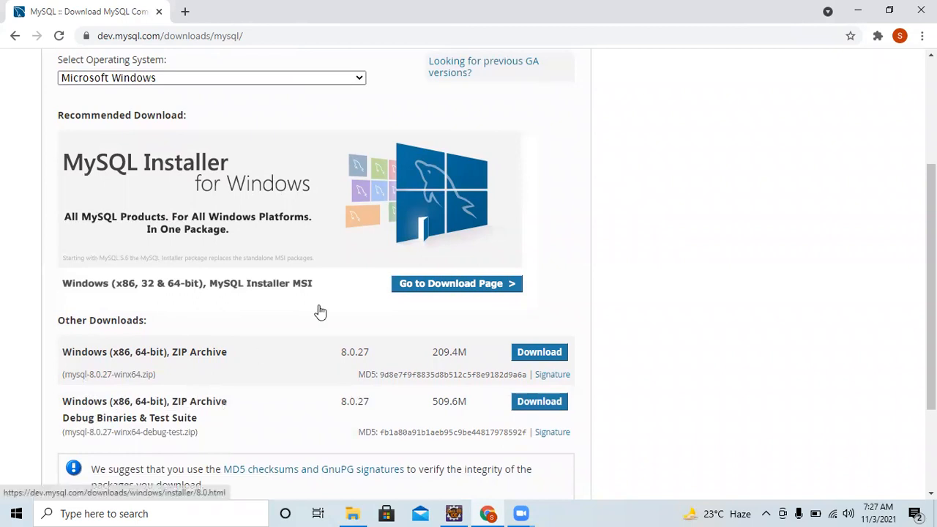
Go to the MySQL Installer 8.0.27 download page, keeping Microsoft Windows as the operating system.
click(443, 286)
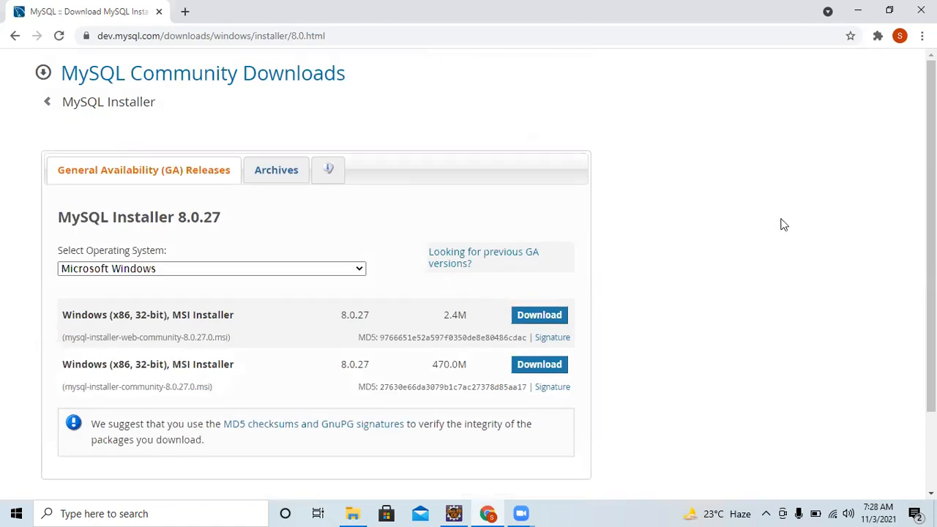
click(188, 267)
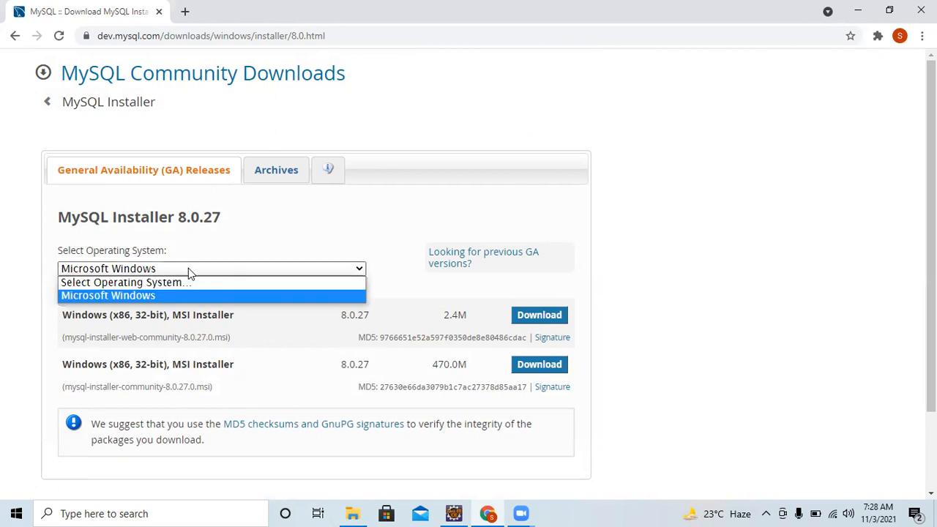
click(188, 268)
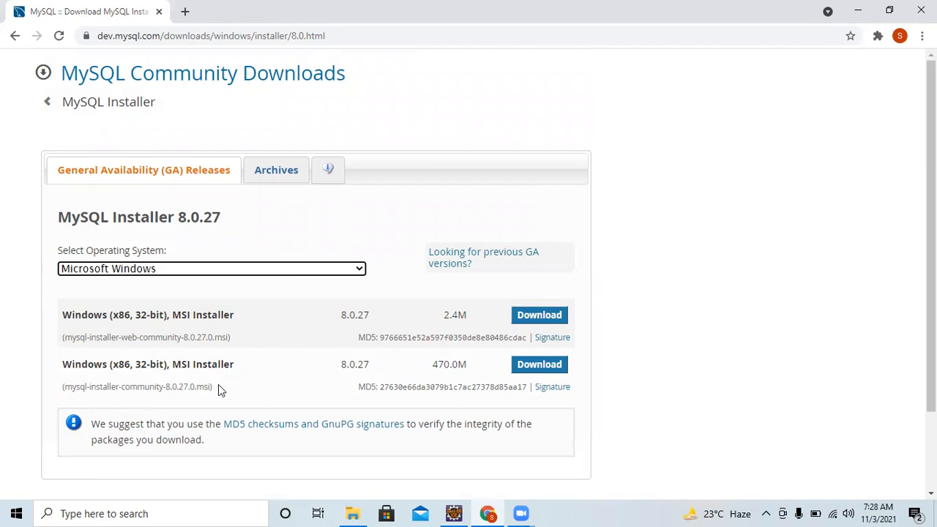
Download the 470.0M installer MSI without signing in, then open the finished download's menu.
click(529, 366)
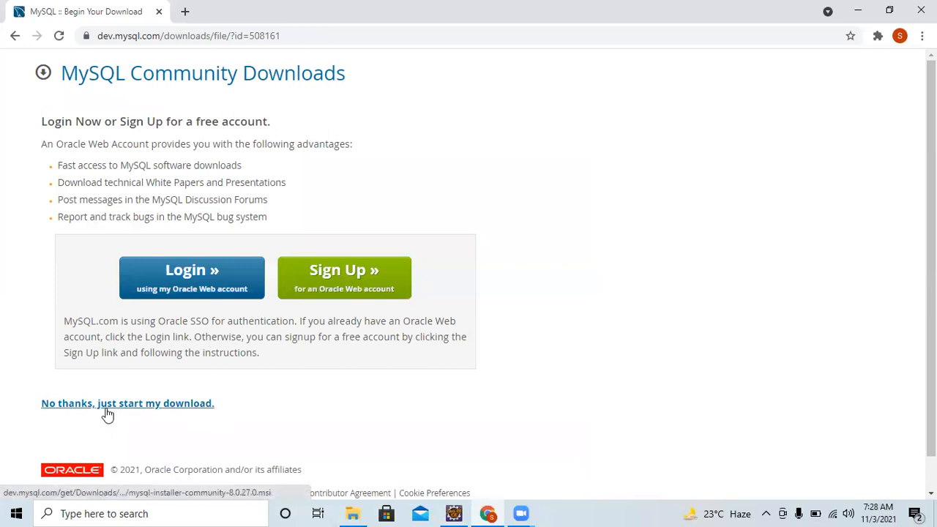
click(106, 405)
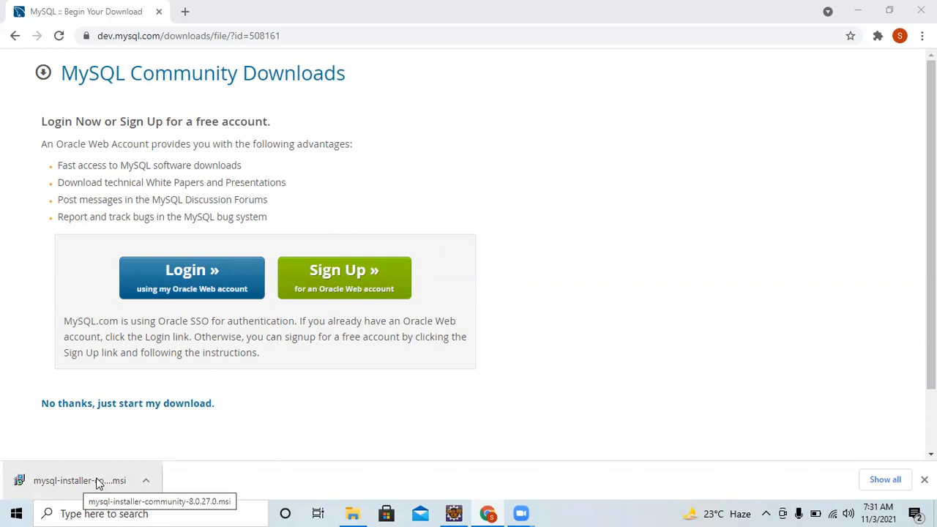
click(146, 486)
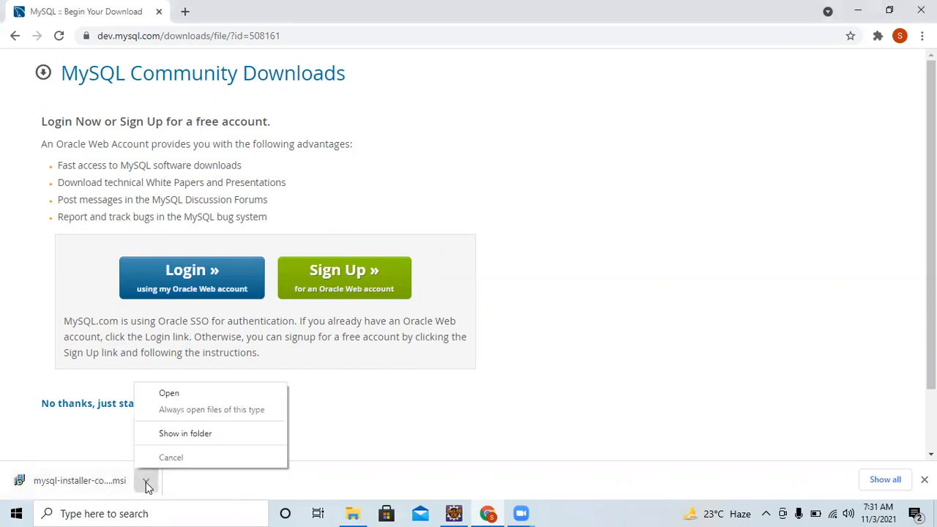
Show mysql-installer-community-8.0.27.0 in the Downloads folder and launch it.
click(185, 434)
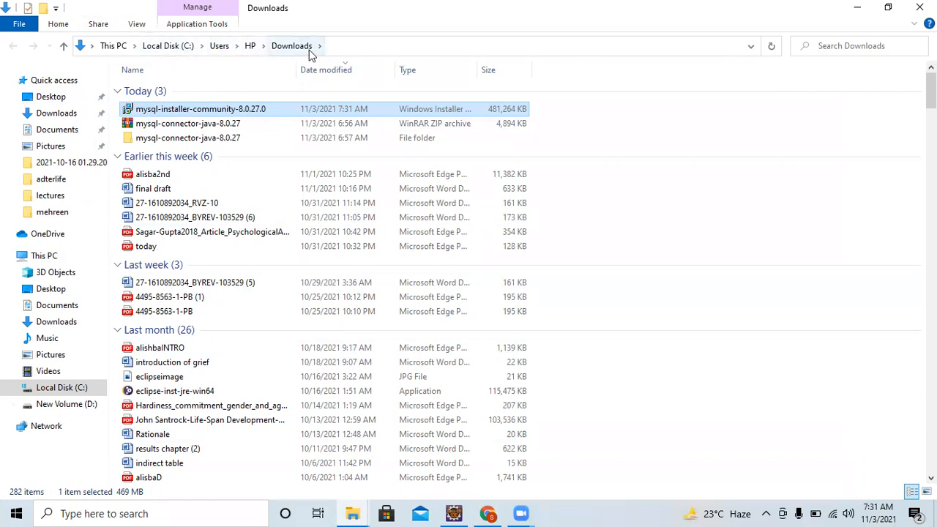
double_click(176, 110)
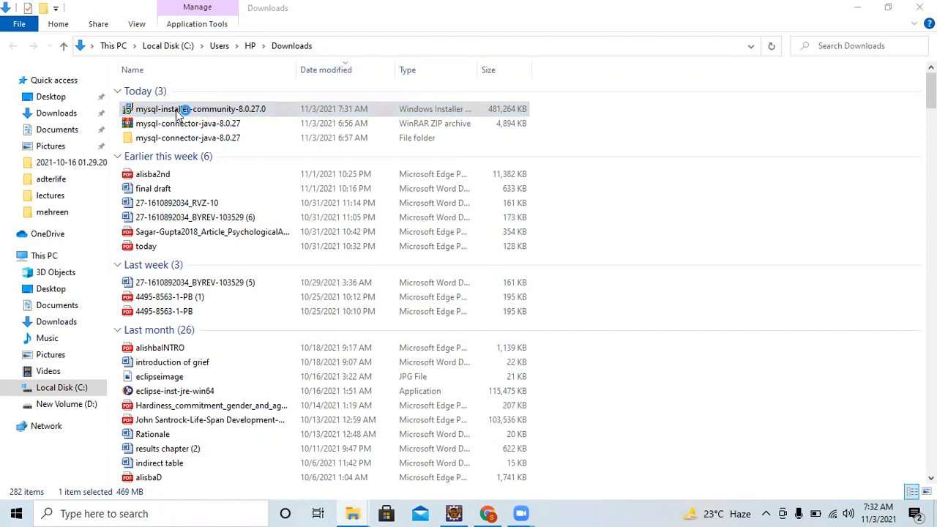
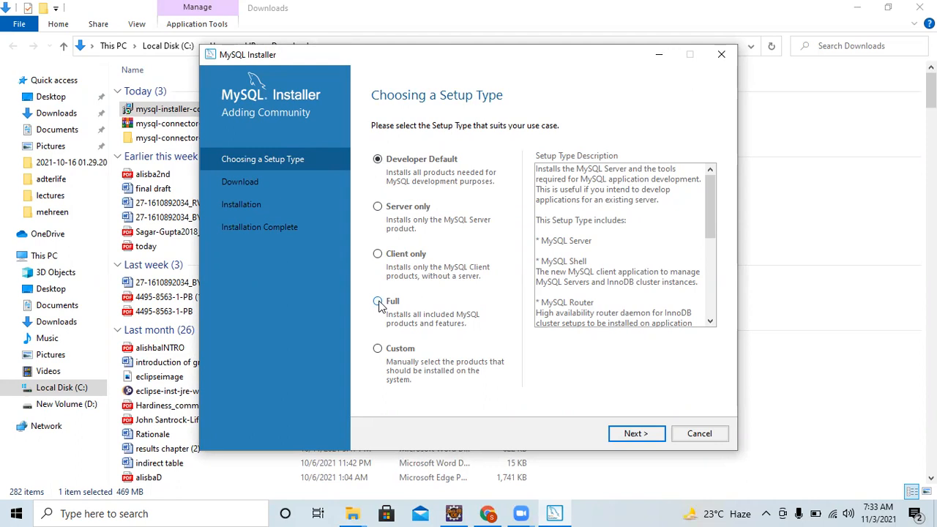
Choose the Custom setup type and continue to the Select Products step.
click(377, 349)
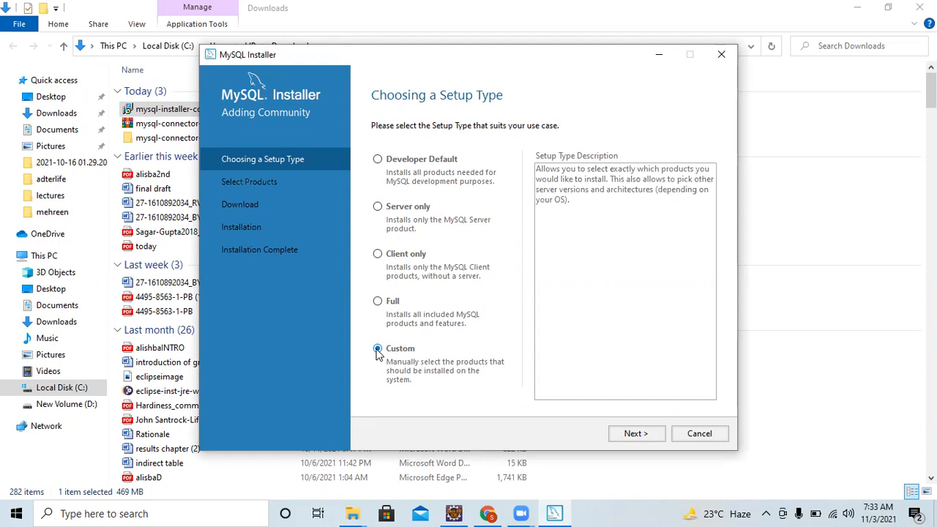
click(629, 435)
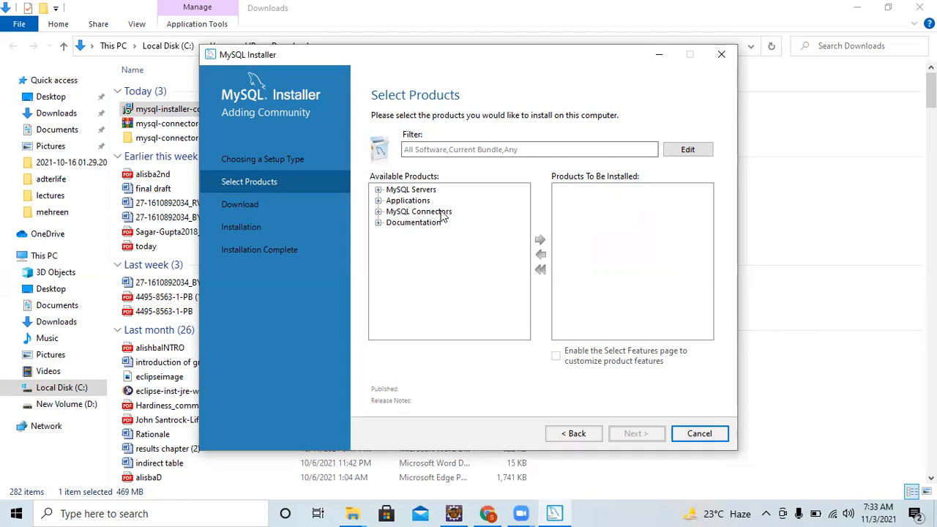
Add MySQL Server 8.0.27 - X64 from MySQL Servers > MySQL Server 8.0 to the install list.
click(378, 189)
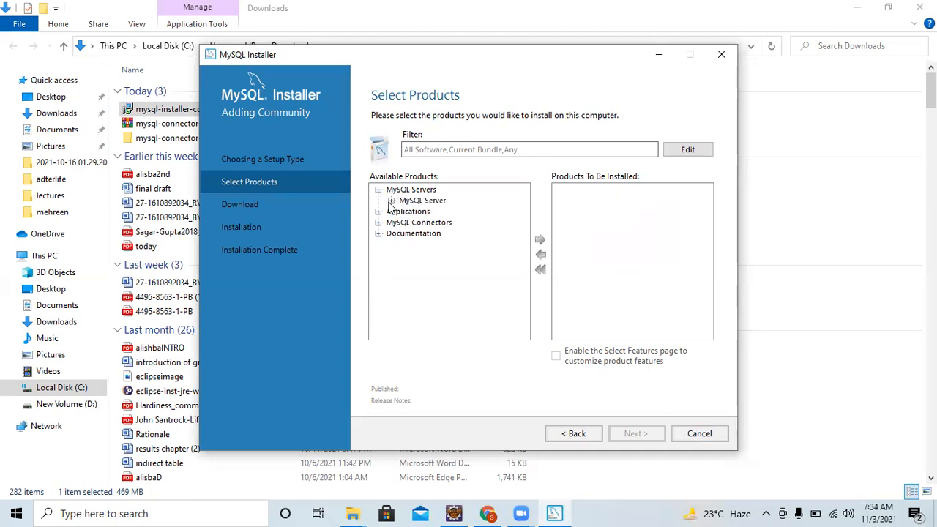
click(392, 202)
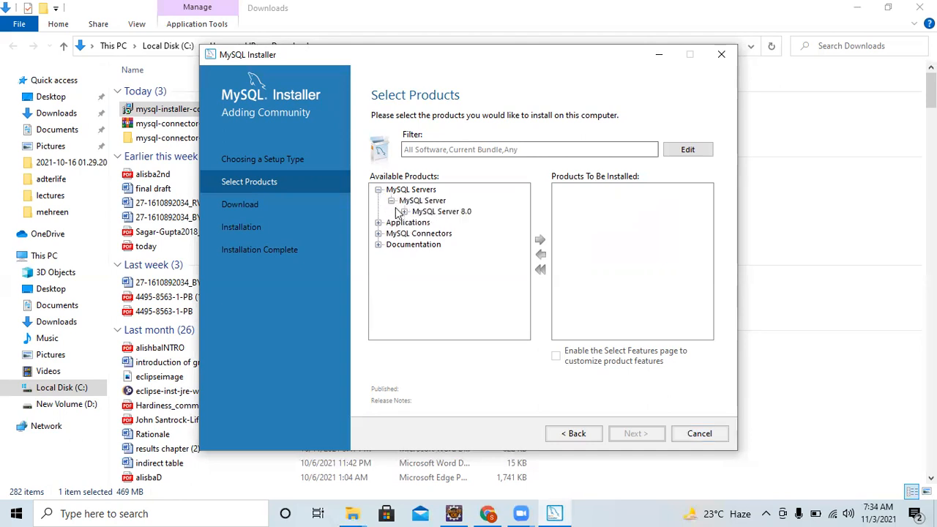
click(404, 213)
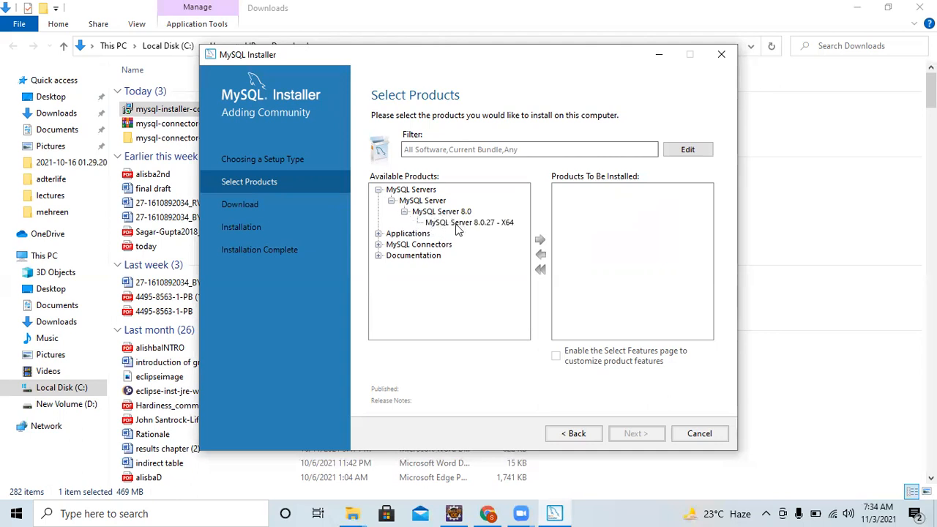
click(502, 227)
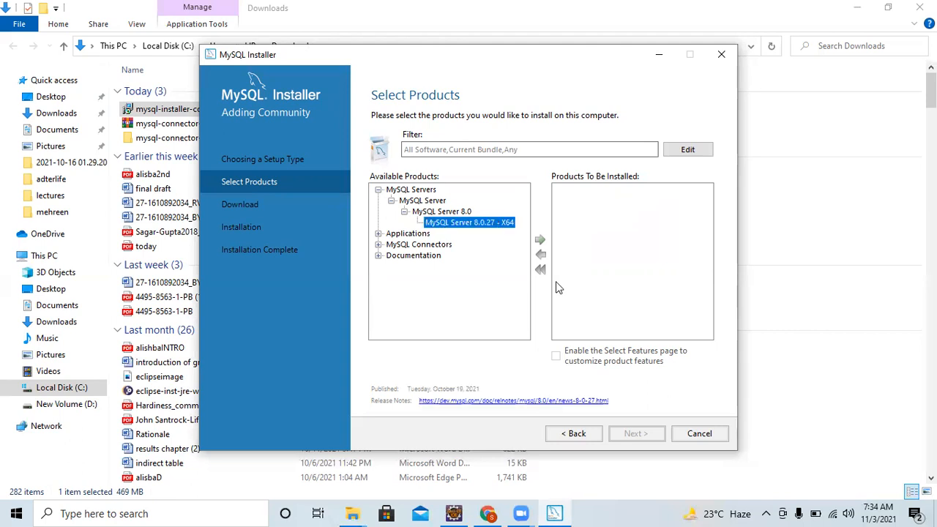
click(540, 240)
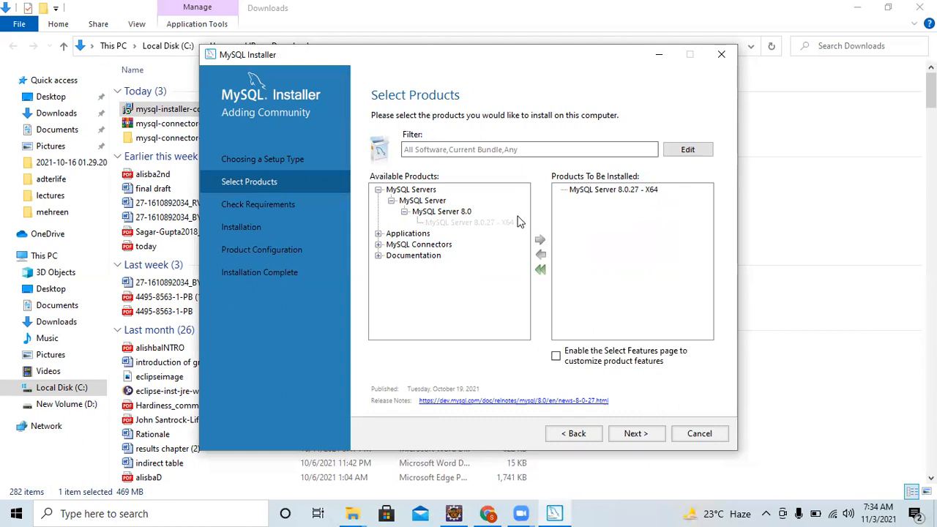
click(378, 233)
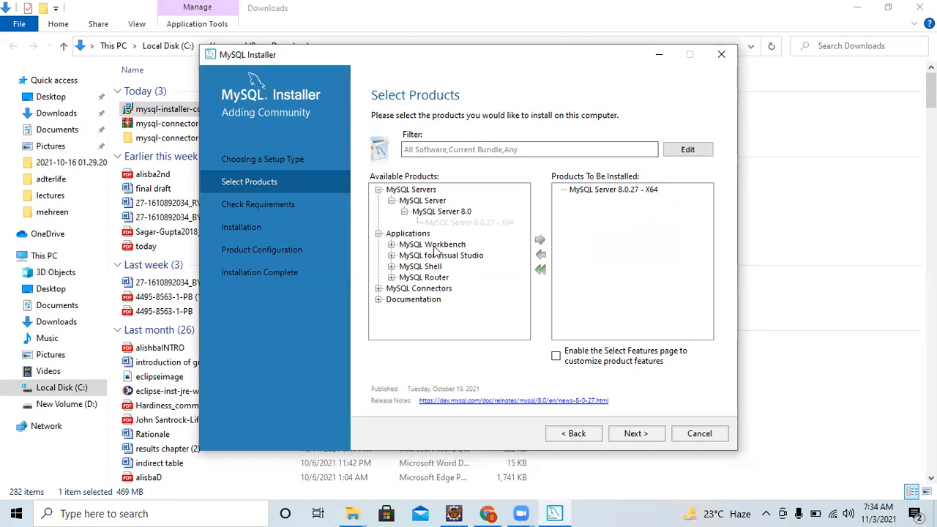
Add MySQL Workbench 8.0.27 - X64 from MySQL Workbench 8.0 to the install list.
click(392, 245)
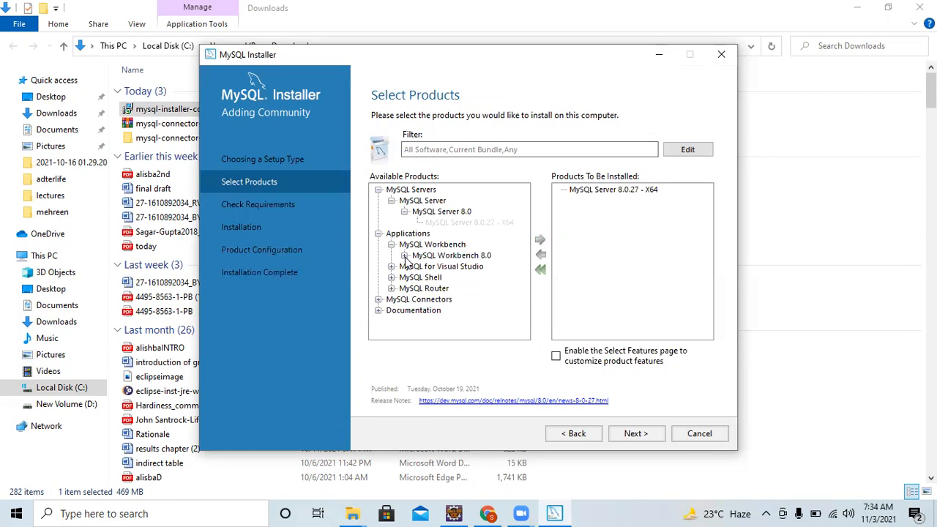
click(404, 255)
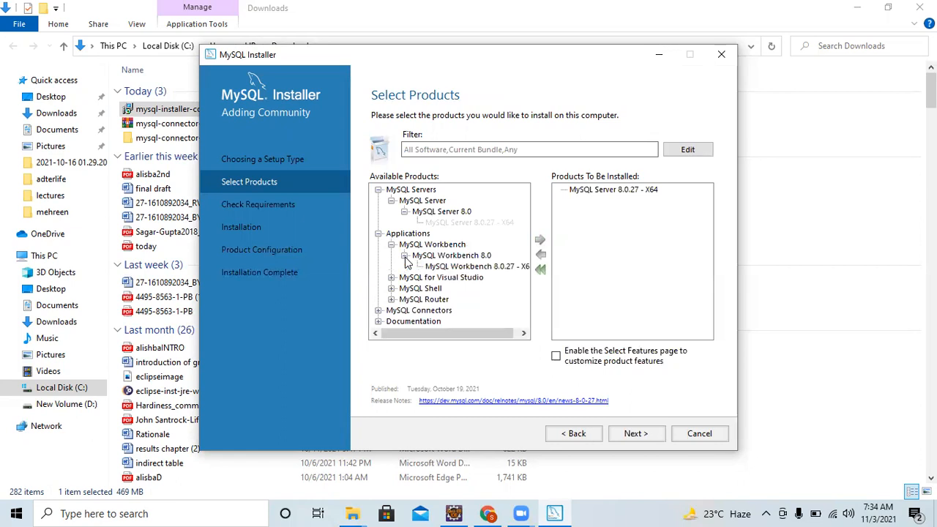
click(458, 266)
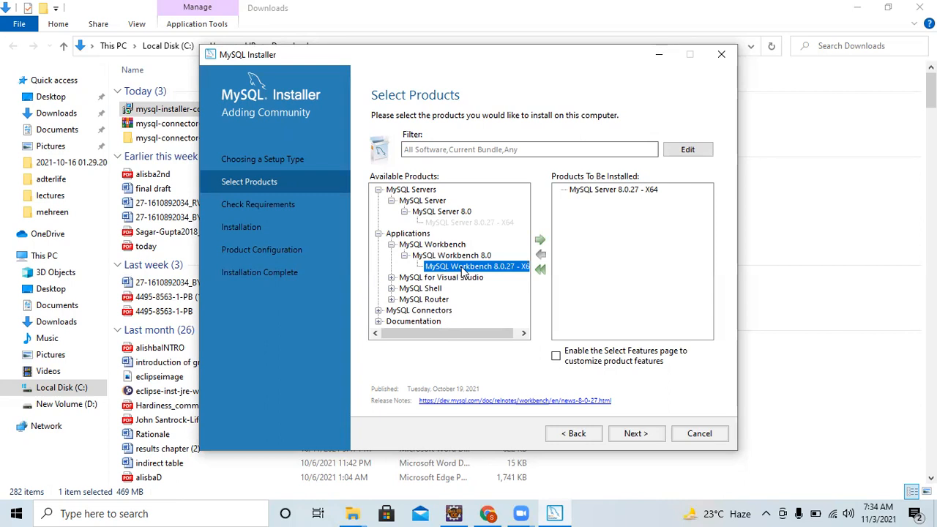
click(540, 241)
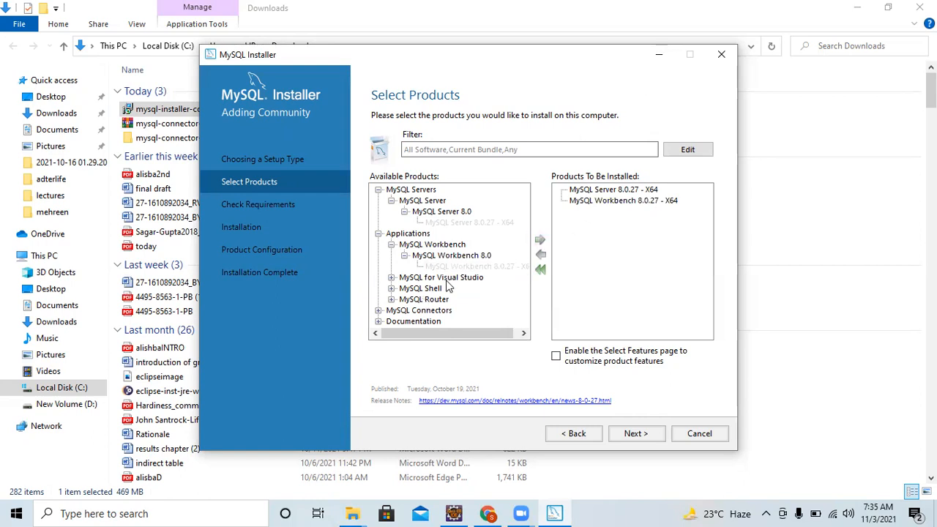
Add Connector/J 8.0.27 - X86 from MySQL Connectors > Connector/J 8.0 to the install list.
click(379, 311)
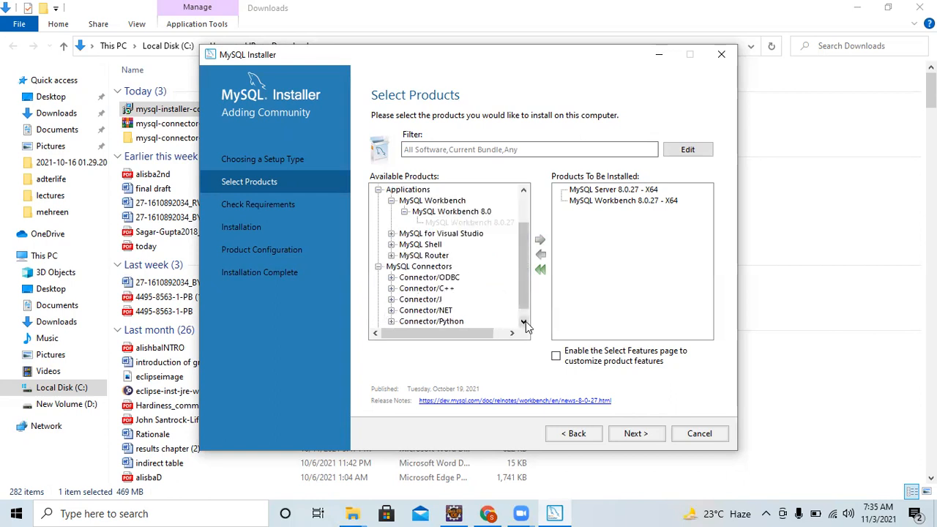
click(391, 299)
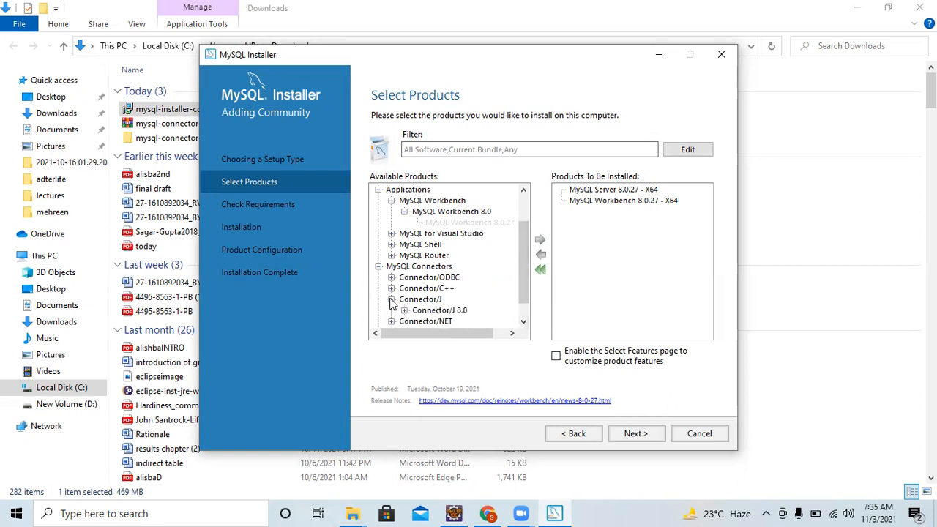
click(404, 311)
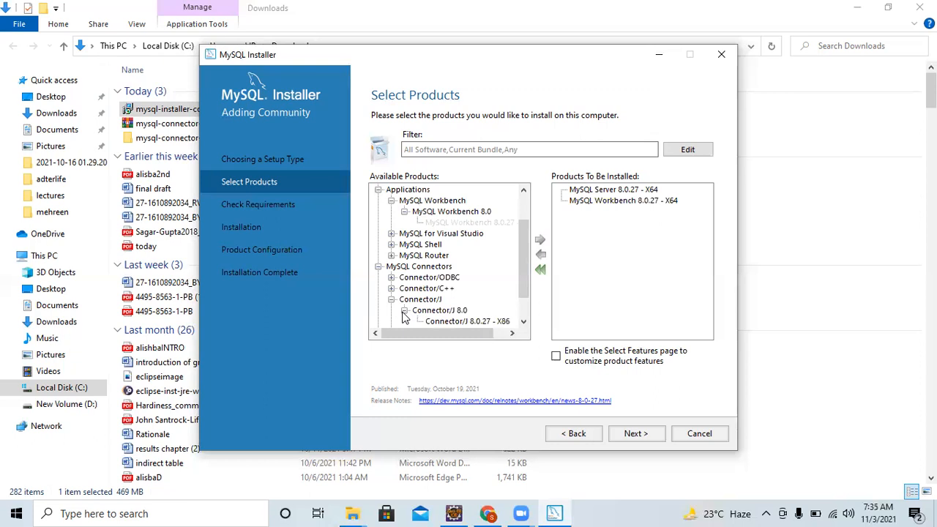
click(523, 322)
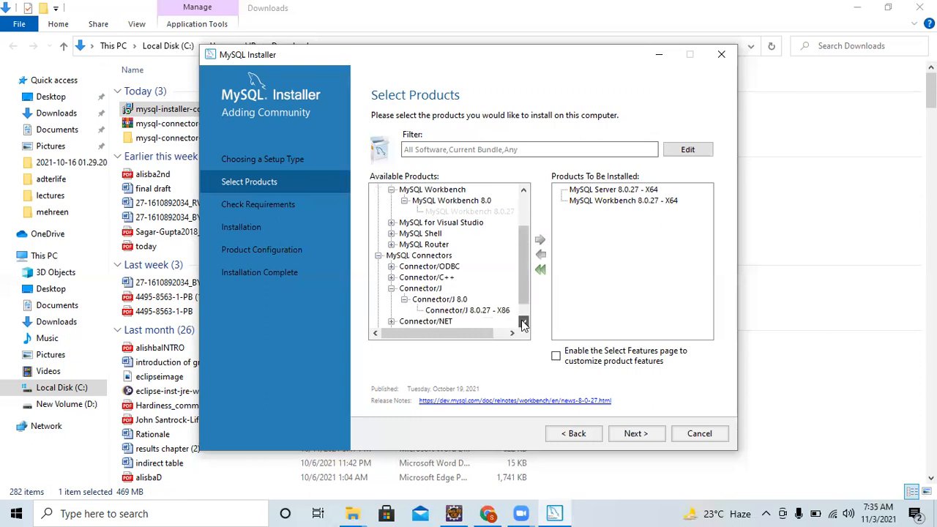
click(480, 311)
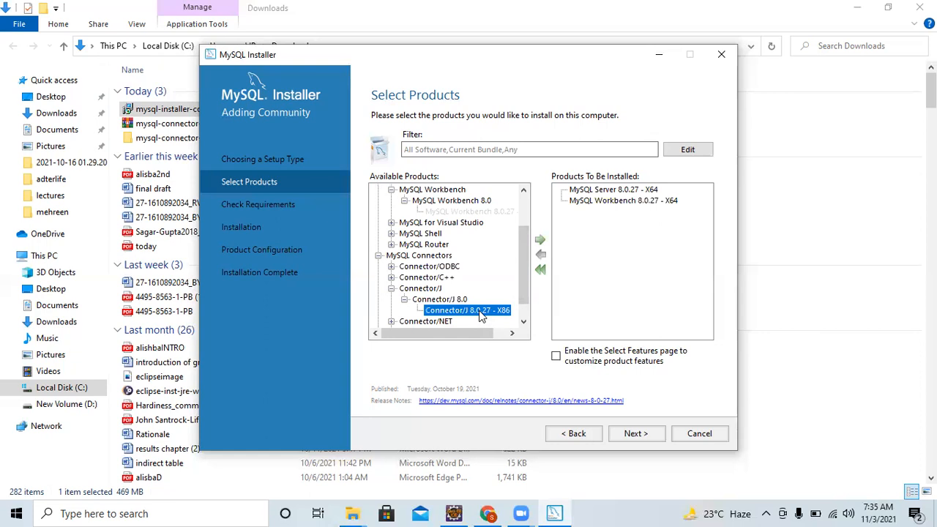
click(540, 241)
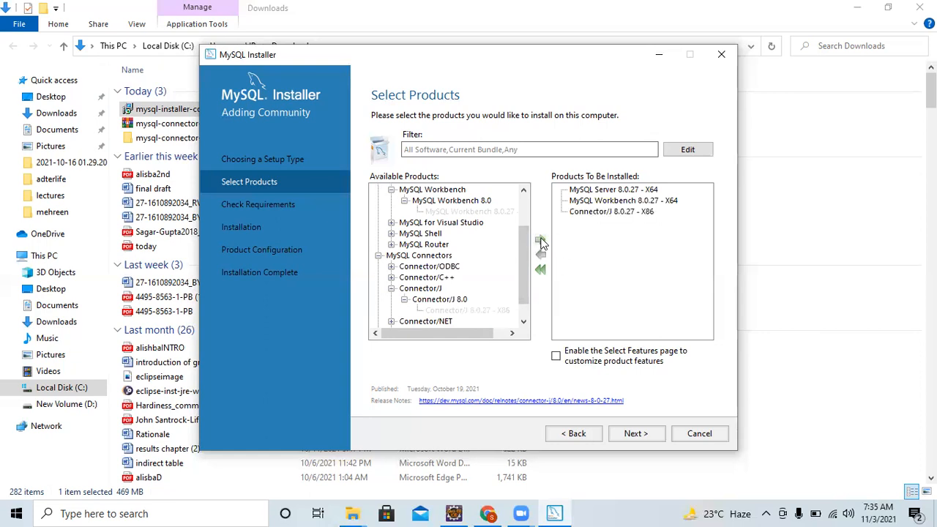
click(524, 324)
click(524, 323)
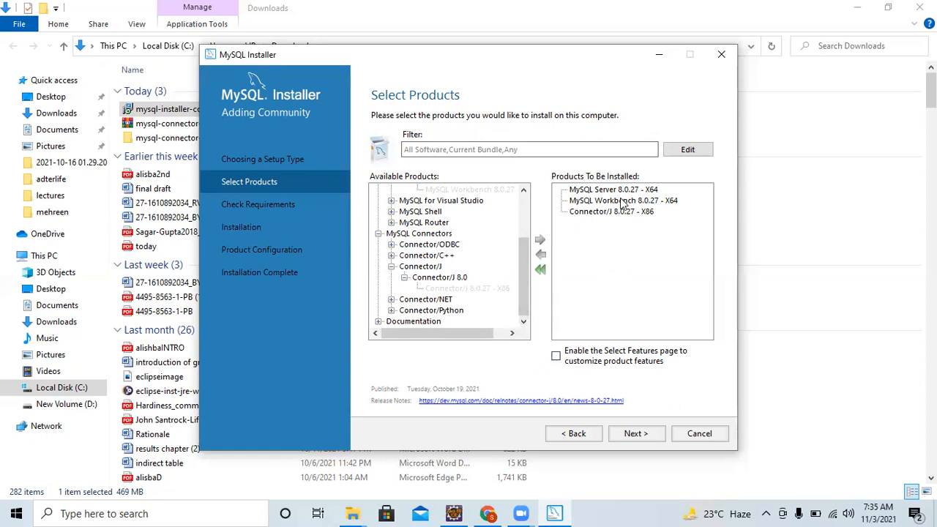
On Check Requirements, auto-resolve MySQL Server 8.0.27's missing Visual C++ 2019 Redistributable.
click(634, 434)
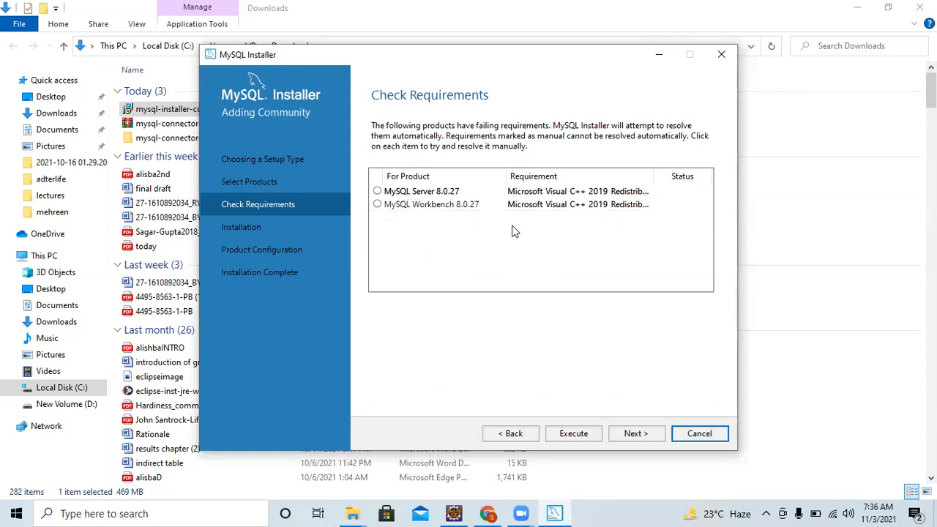
click(377, 191)
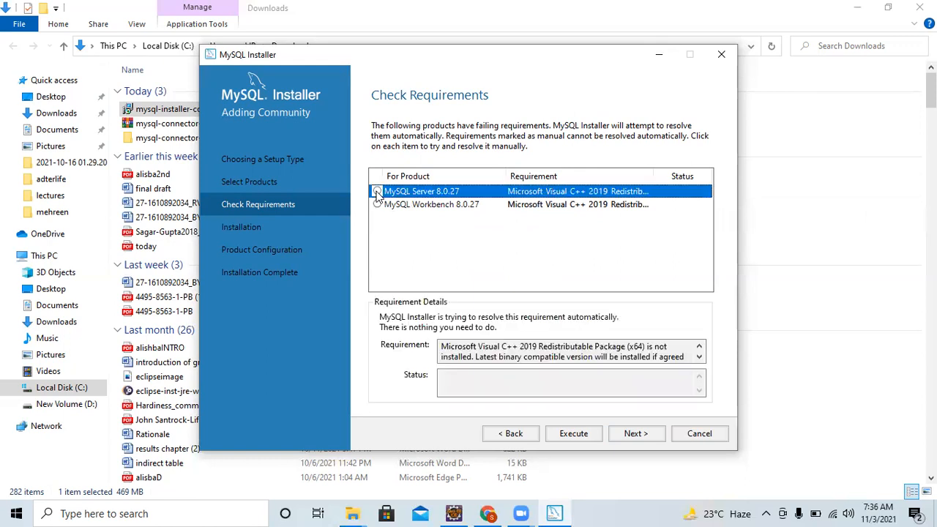
click(386, 206)
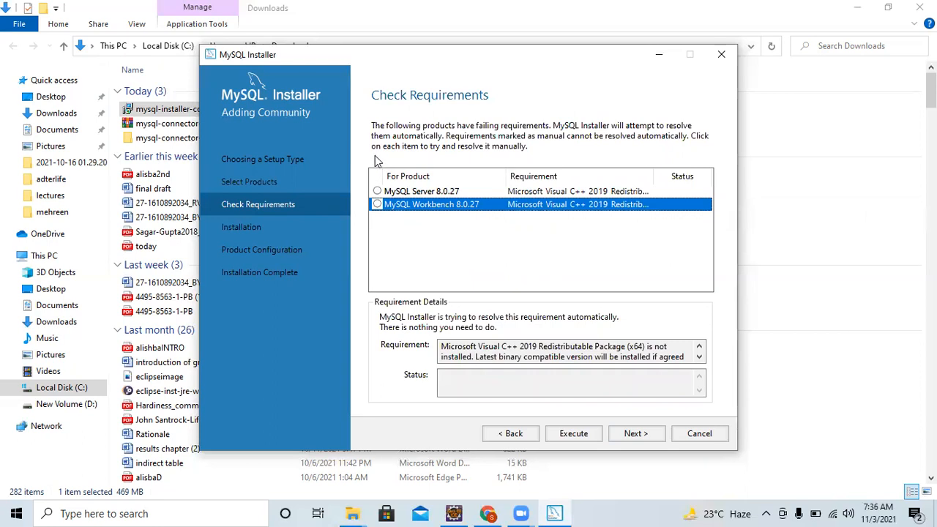
click(377, 191)
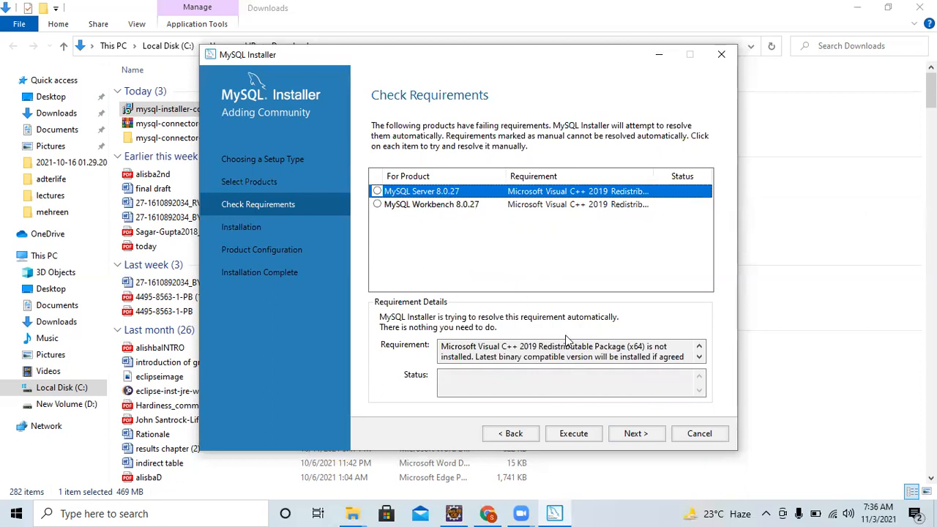
click(571, 438)
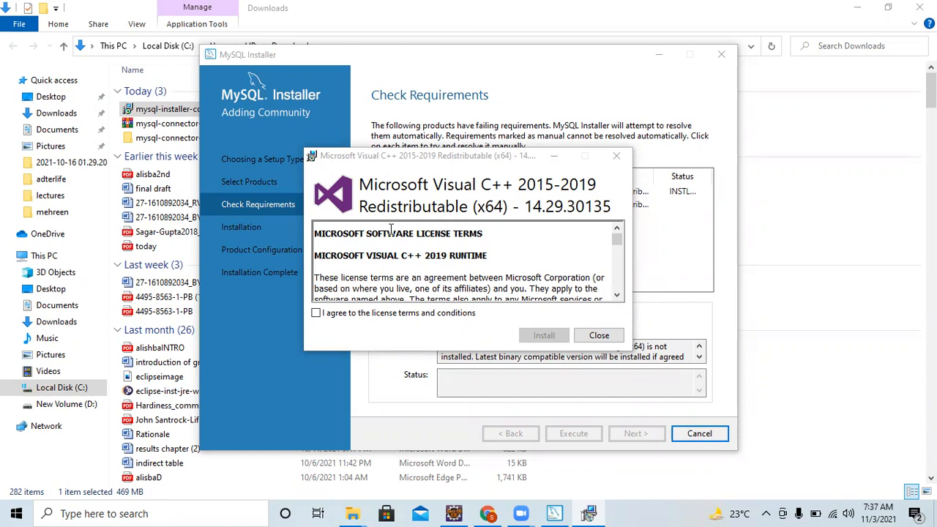
Accept the license and install Visual C++ 2015-2019 Redistributable (x64), then close its setup.
click(316, 313)
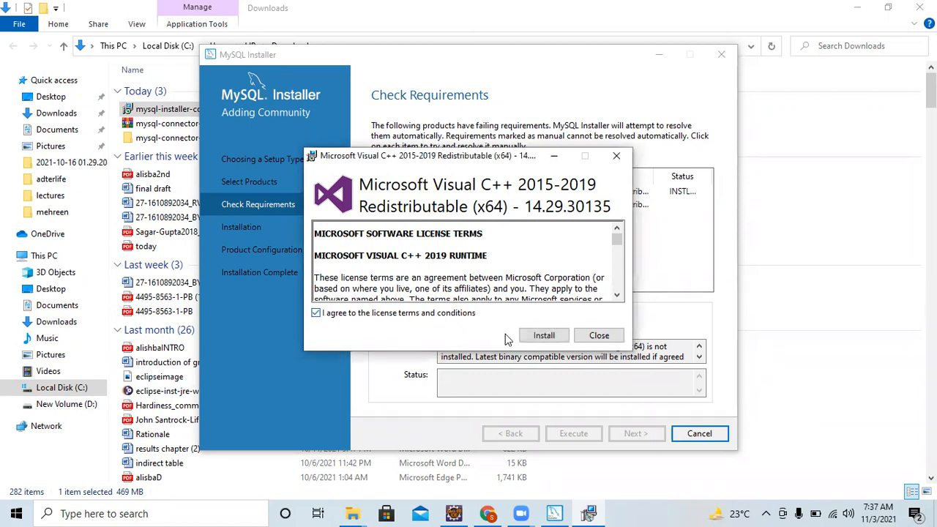
click(544, 336)
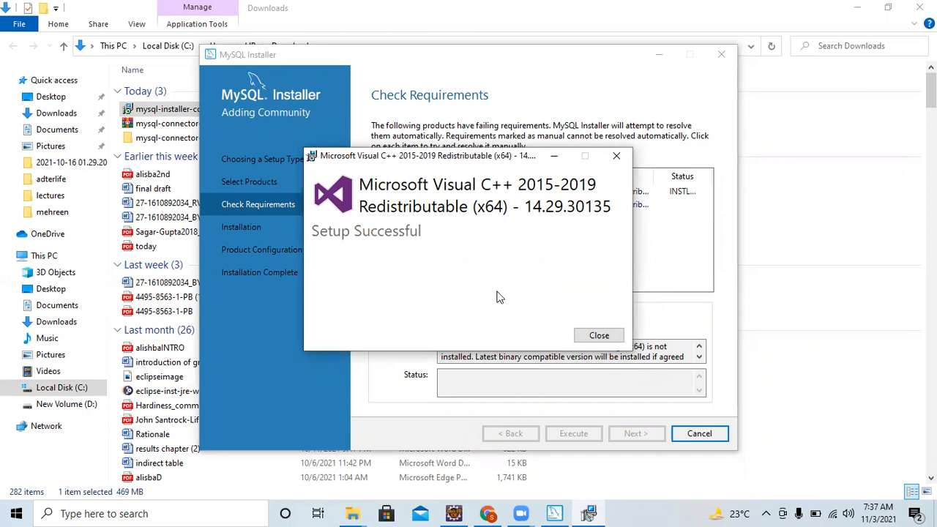
click(597, 338)
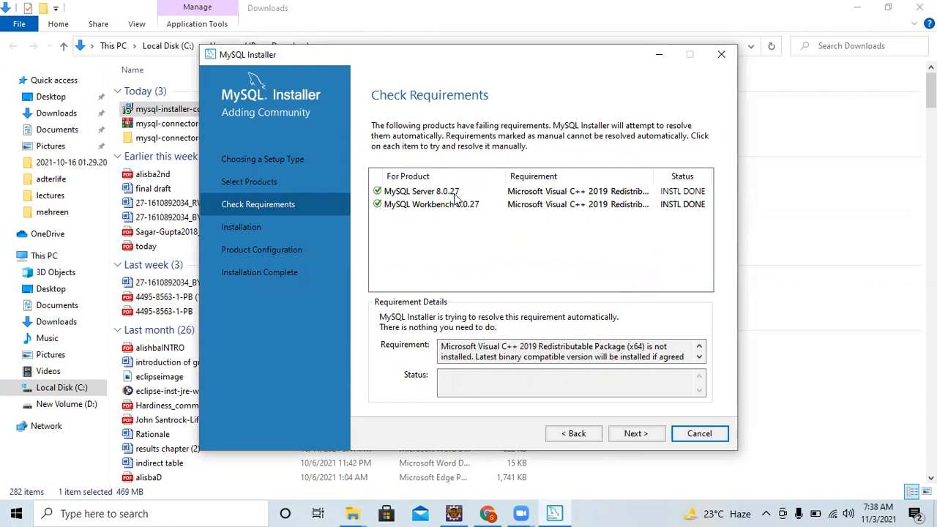
Advance to the Installation page with Server, Workbench and Connector/J 8.0.27 ready.
click(636, 434)
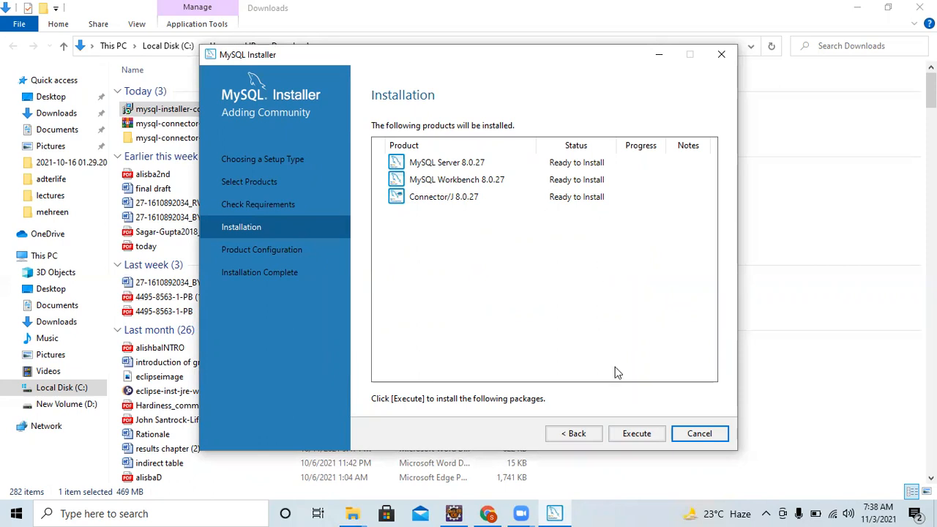
Install MySQL Server, Workbench and Connector/J 8.0.27, then continue to Product Configuration.
click(627, 439)
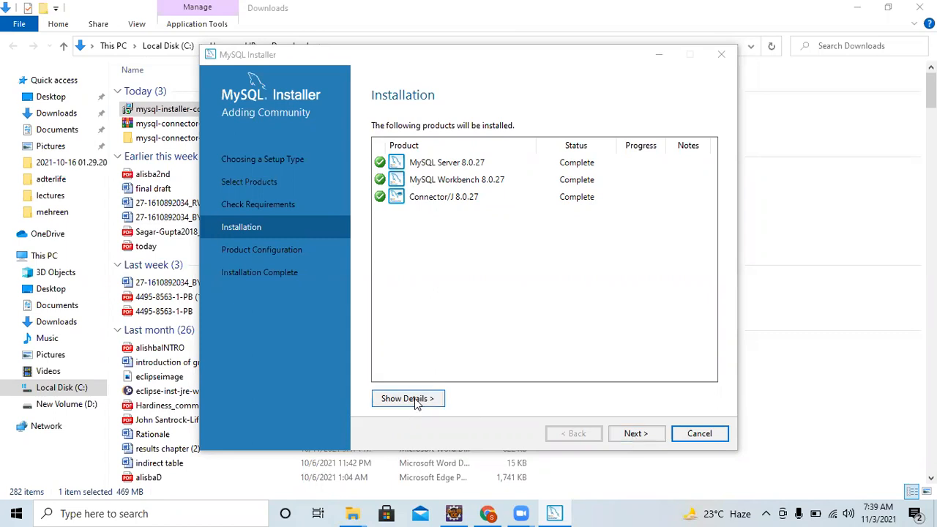
click(635, 434)
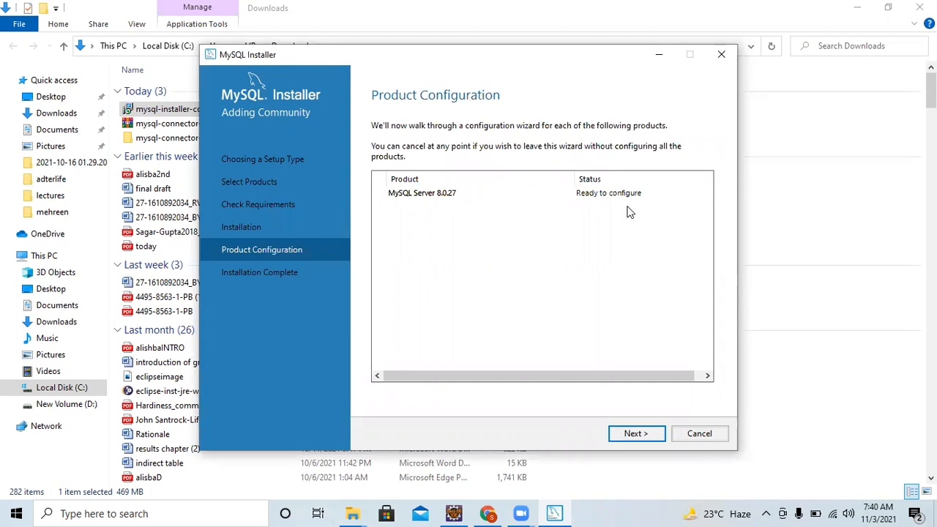
Start configuring MySQL Server 8.0.27, reaching its Type and Networking page.
click(627, 434)
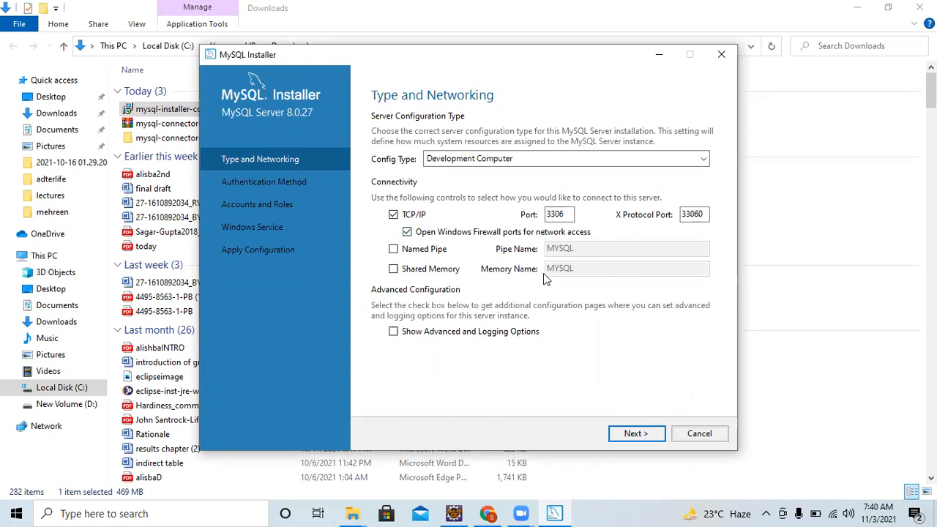
Keep Development Computer on port 3306 and strong password encryption, reaching Accounts and Roles.
click(628, 434)
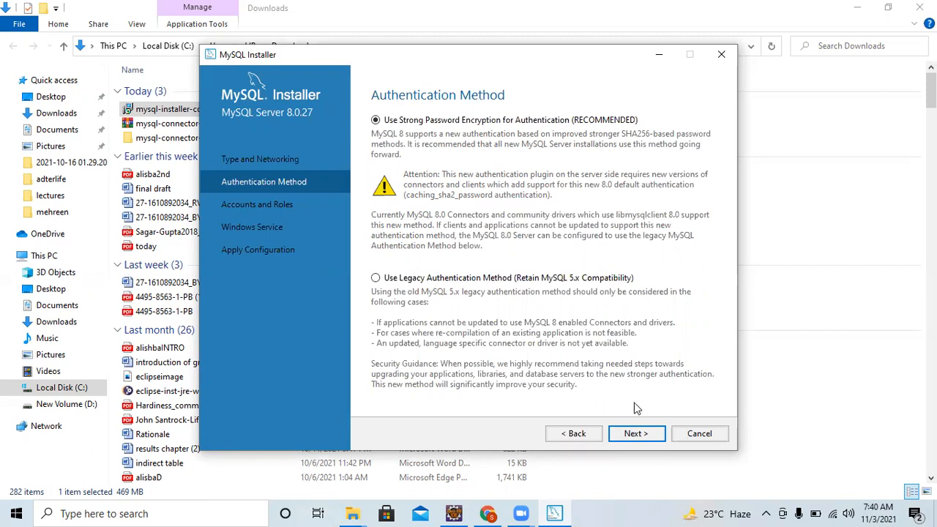
click(625, 437)
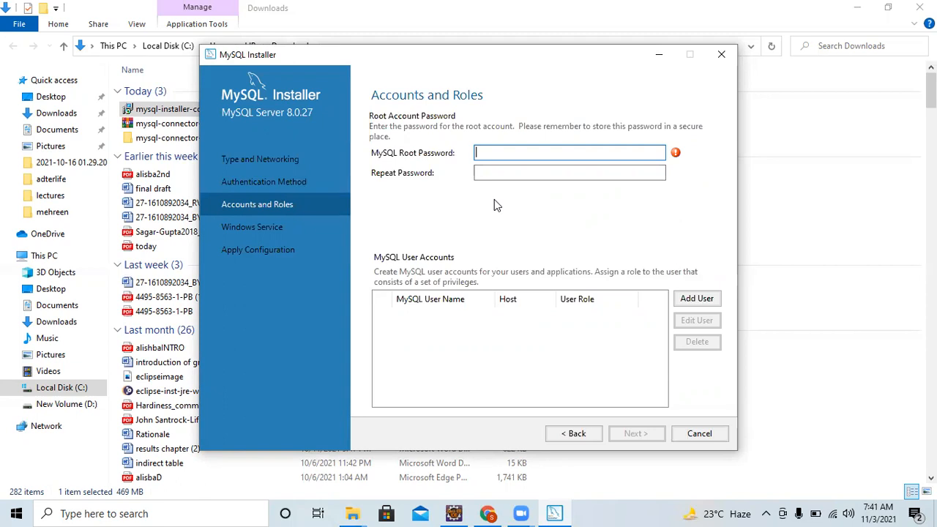
Enter the root account password in both password fields, correcting a typo, and continue to Windows Service.
text(123)
key(BackSpace)
key(BackSpace)
key(BackSpace)
text(1234)
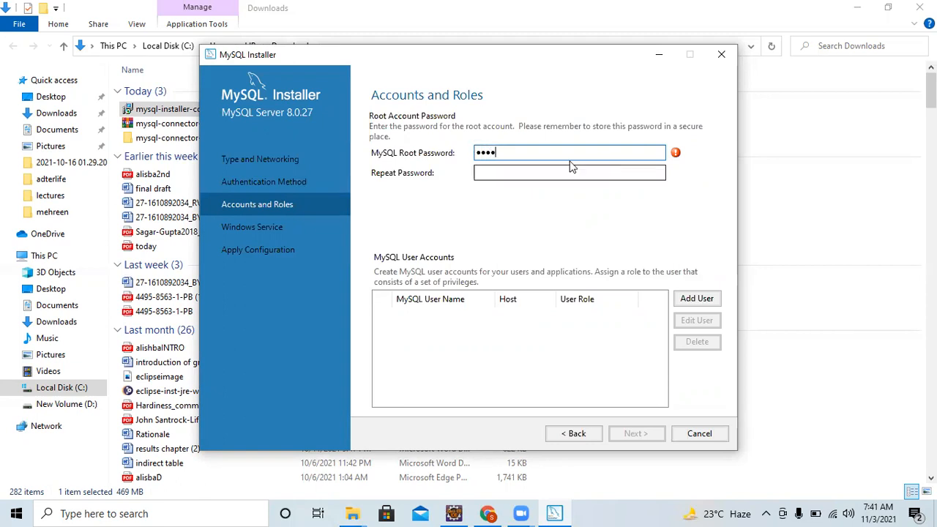
click(532, 173)
text(1234)
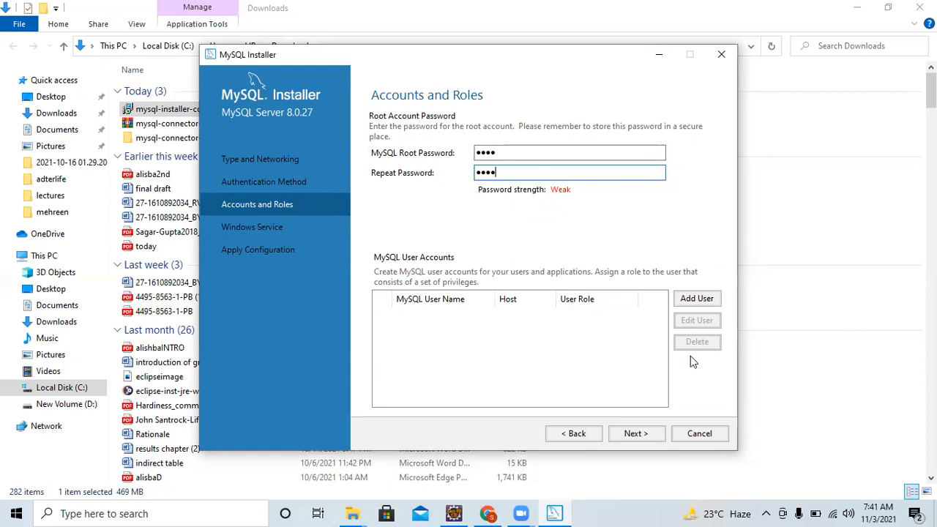
click(630, 436)
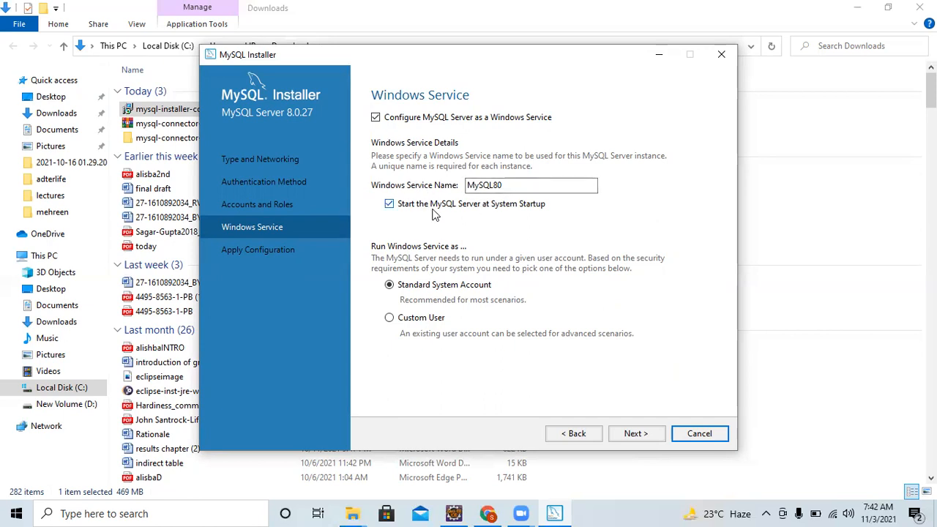
Edit the MySQL80 Windows service name, fixing its ending, and proceed to Apply Configuration.
click(512, 185)
key(BackSpace)
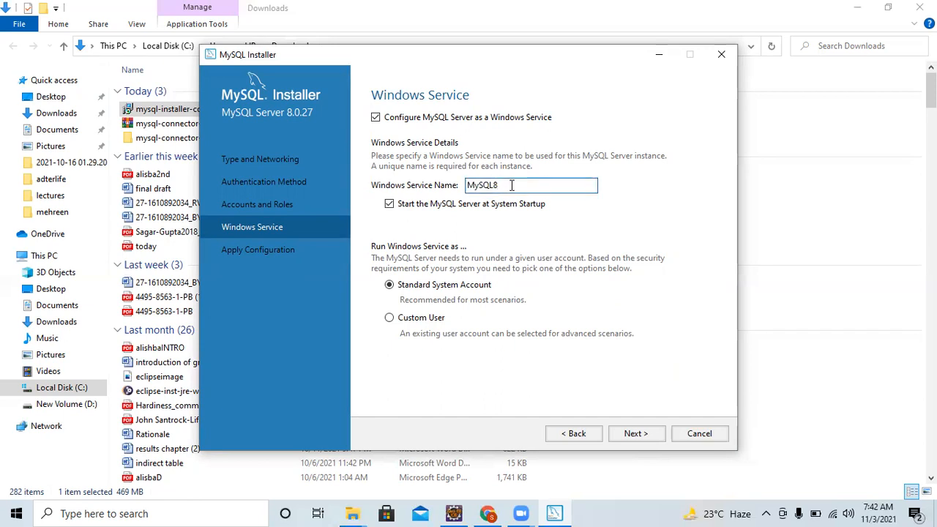
text(-27)
key(BackSpace)
key(BackSpace)
key(BackSpace)
key(BackSpace)
click(636, 434)
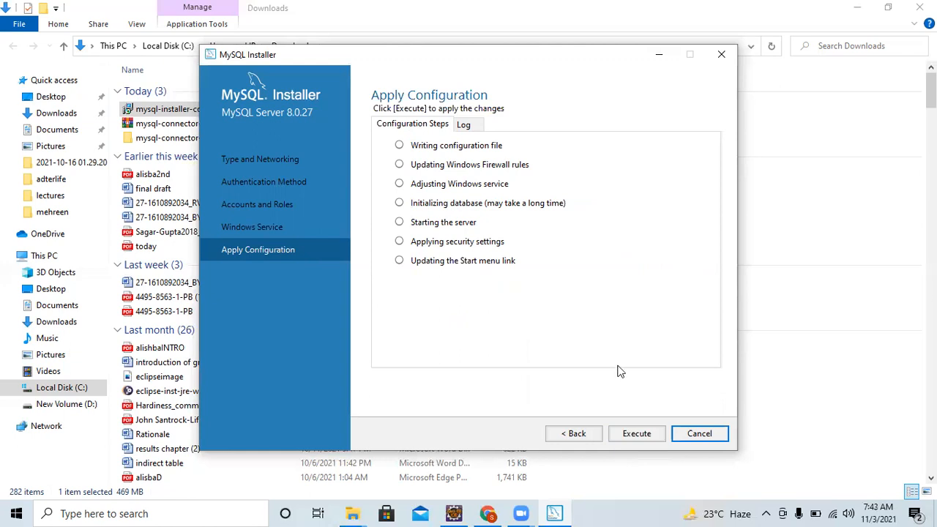
Execute the seven MySQL Server 8.0.27 configuration steps and finish back at Product Configuration.
click(633, 434)
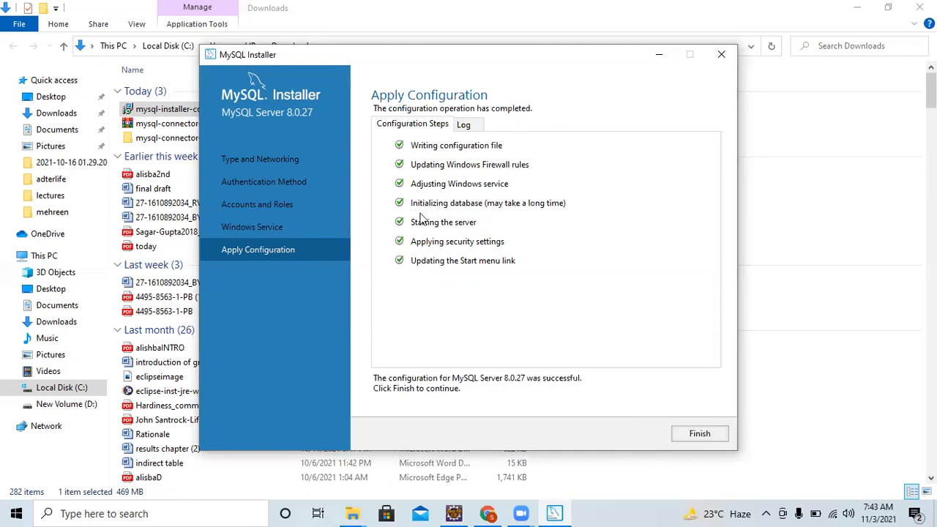
click(699, 434)
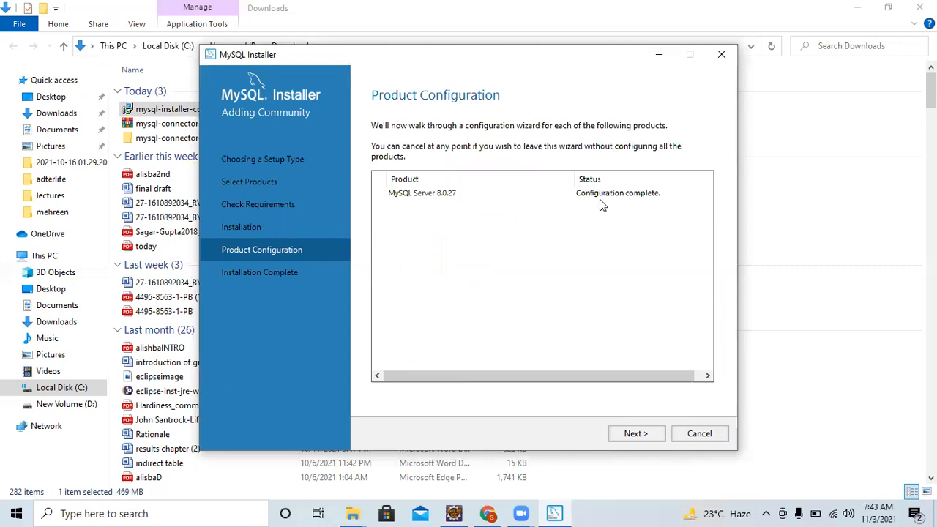
Reach Installation Complete, copy the log, and finish with 'Start MySQL Workbench after setup' kept ticked.
click(635, 435)
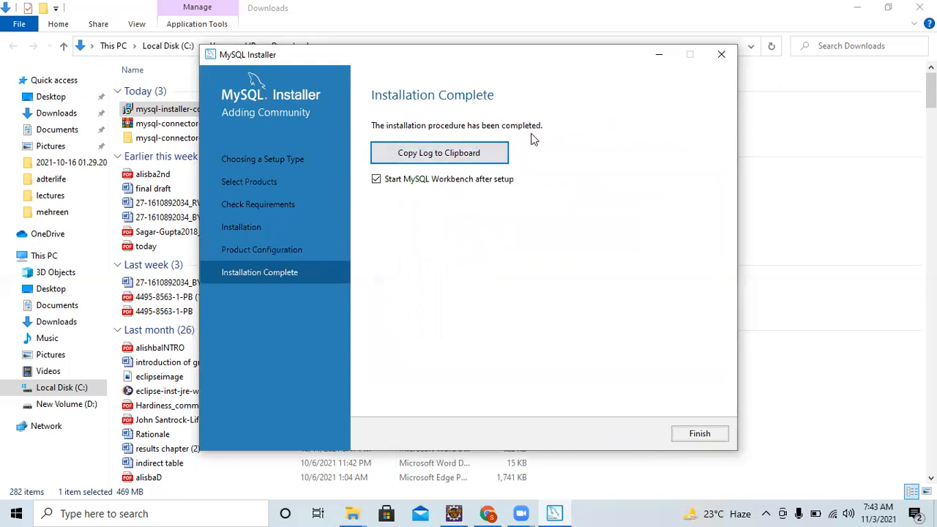
click(481, 161)
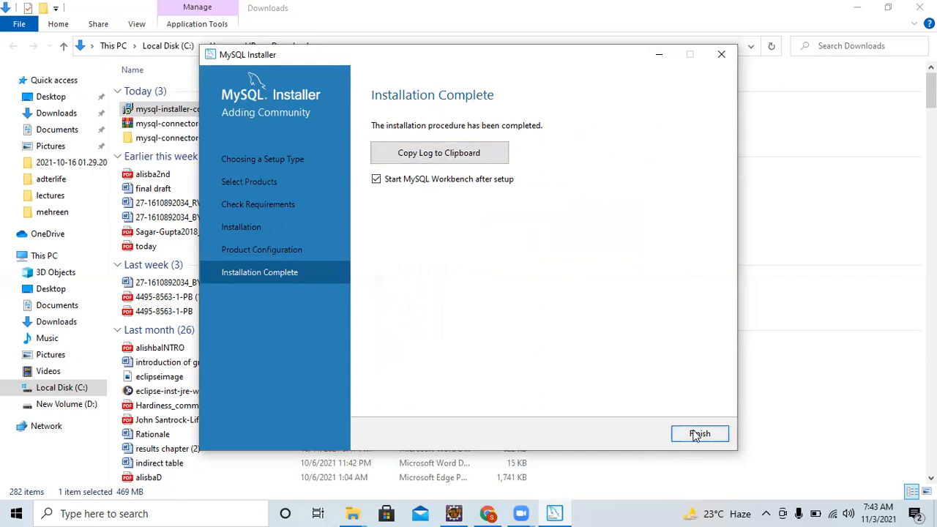
click(698, 434)
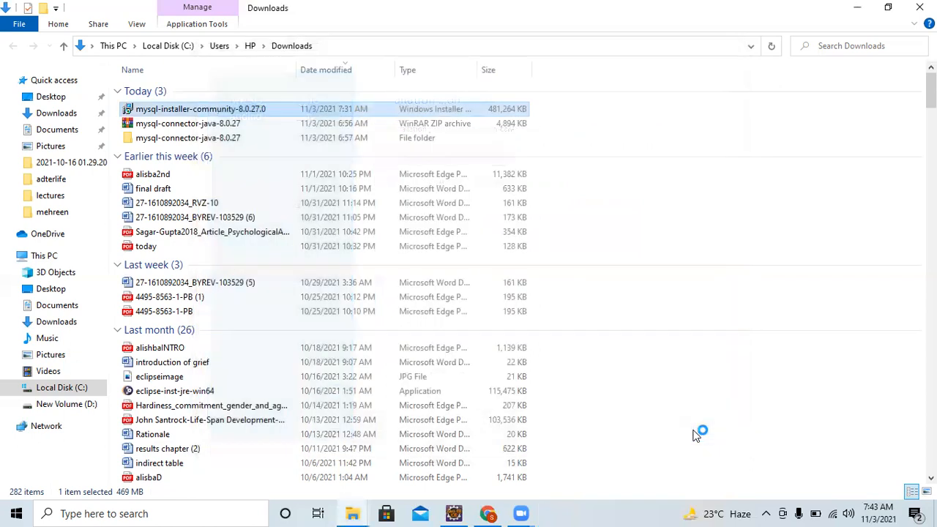
Minimize File Explorer, Chrome and the MySQL Workbench Welcome window to clear the desktop.
click(860, 8)
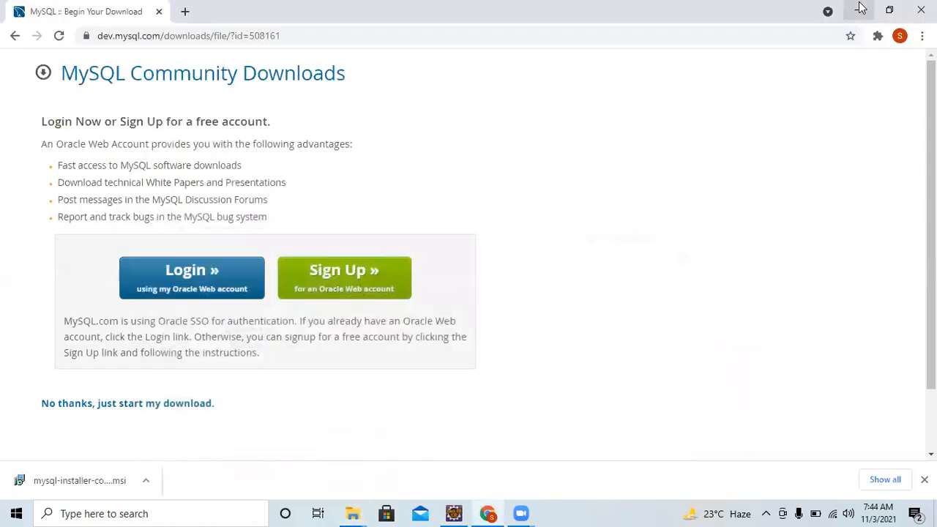
click(861, 7)
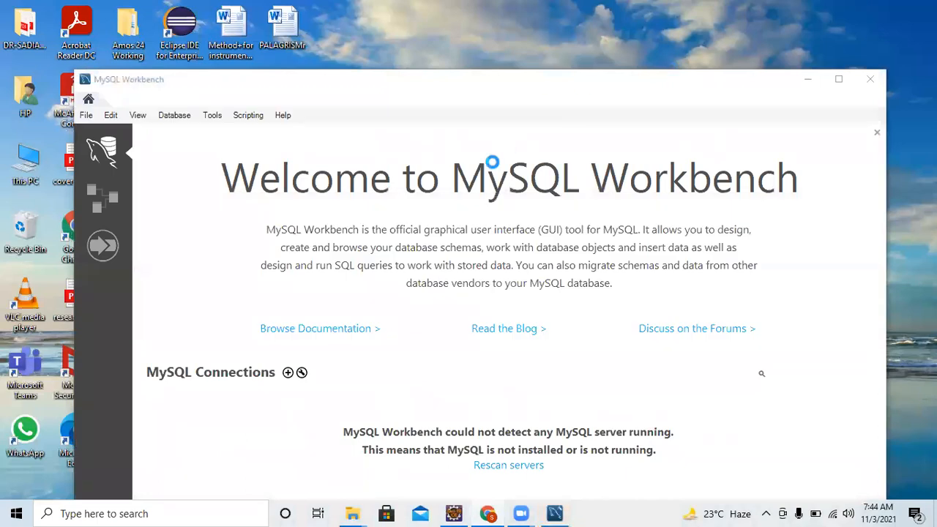
click(686, 81)
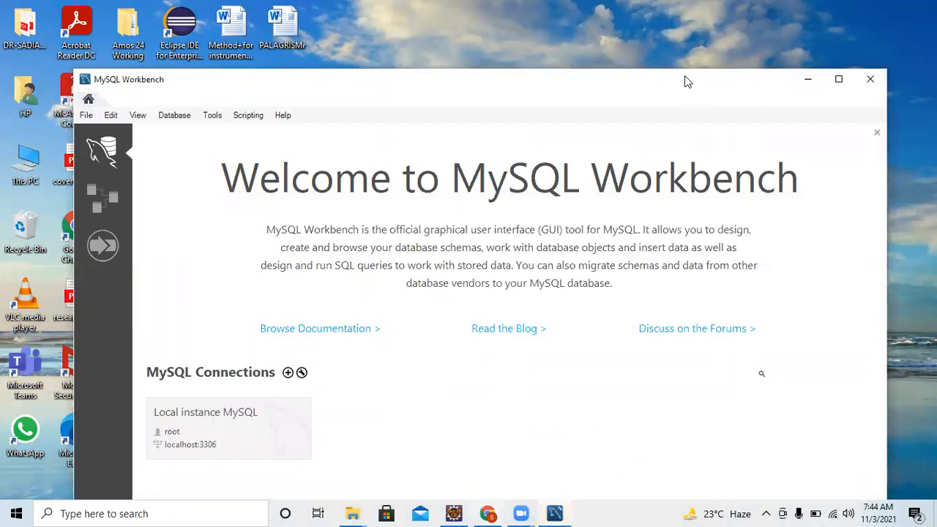
drag(686, 82, 686, 37)
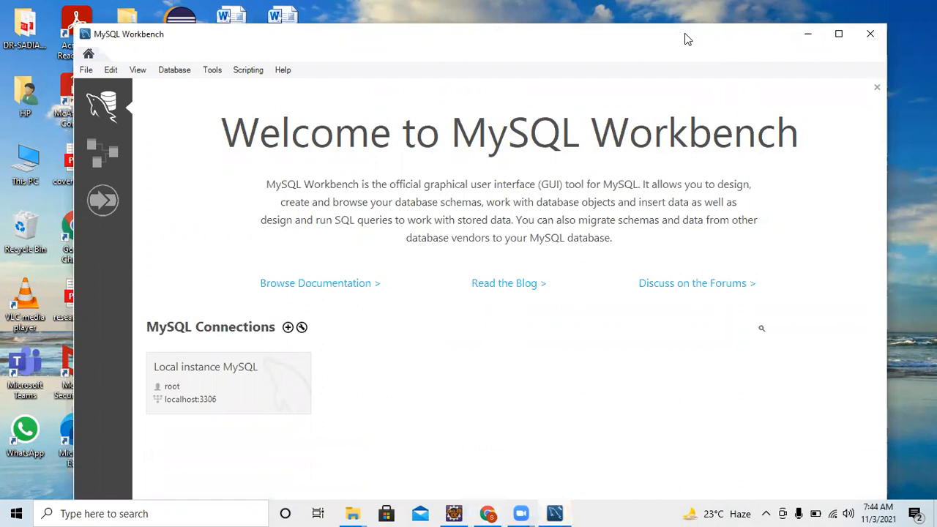
click(808, 35)
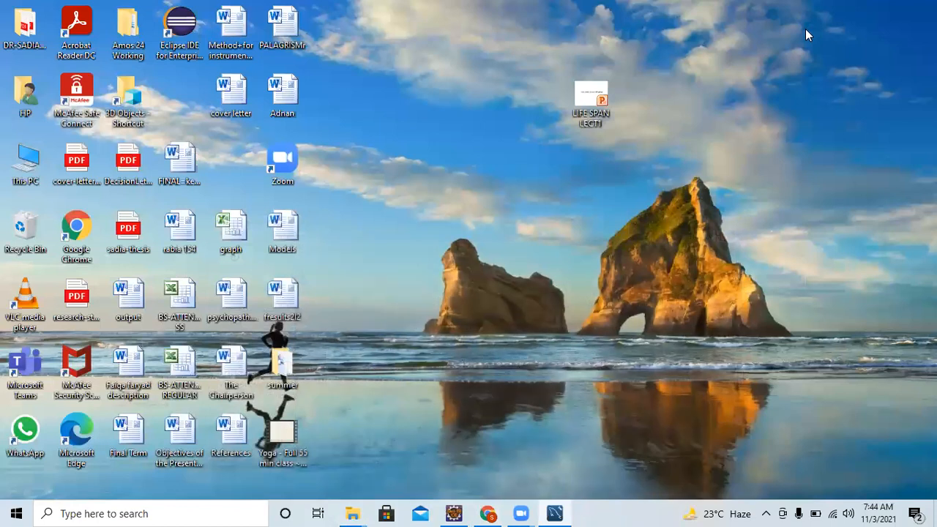
Search the Start menu for 'mysql' to list the installed MySQL apps.
click(16, 512)
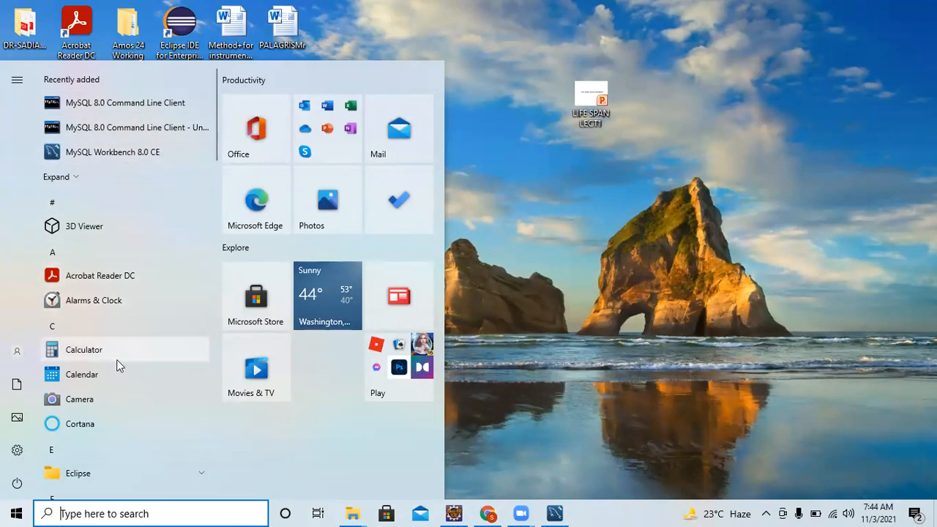
click(124, 510)
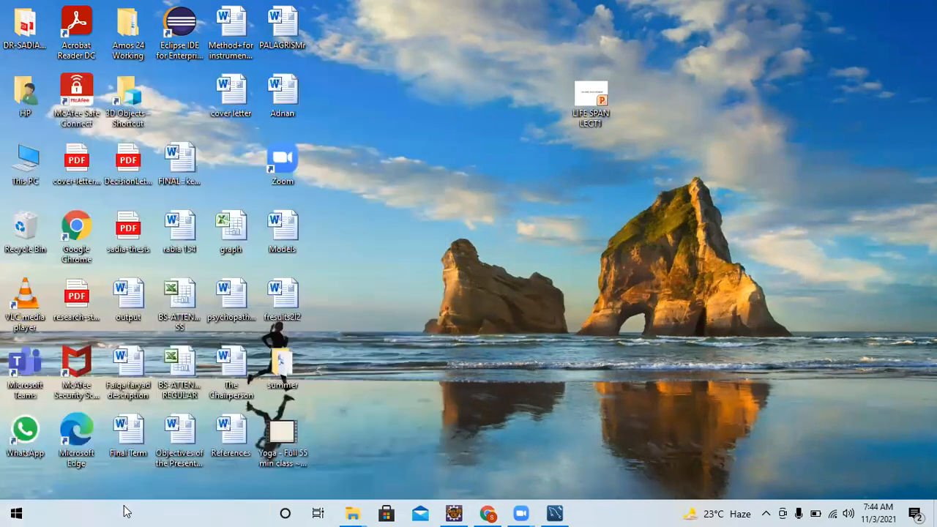
text(mysql)
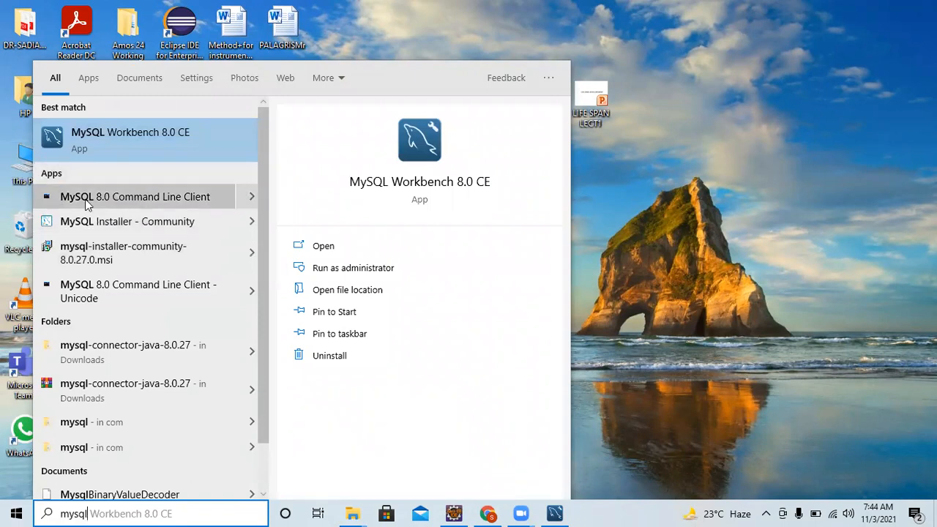
Log into MySQL 8.0 Command Line Client with the root password, then exit it.
click(170, 199)
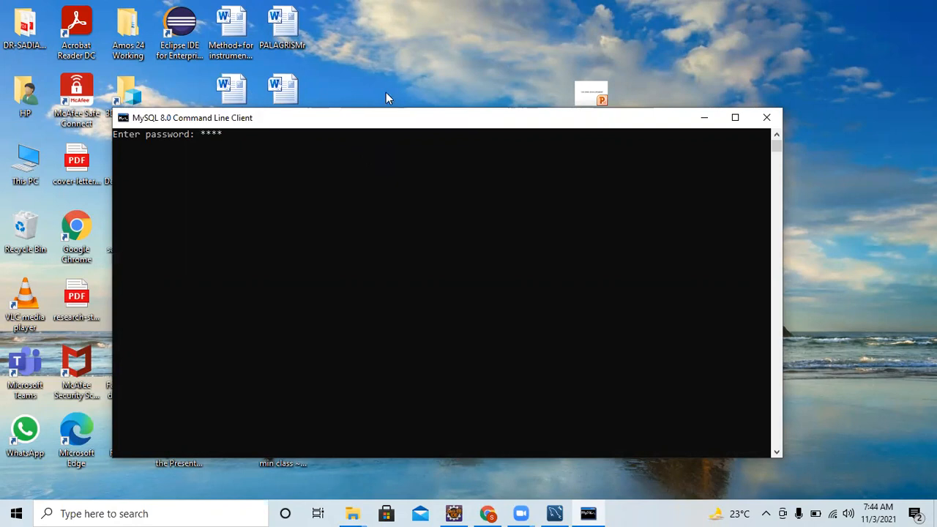
click(735, 118)
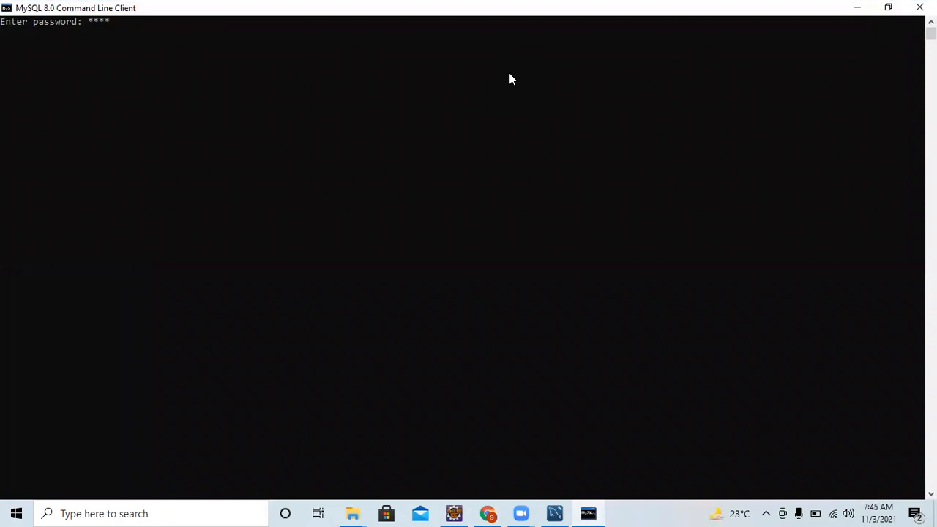
click(888, 8)
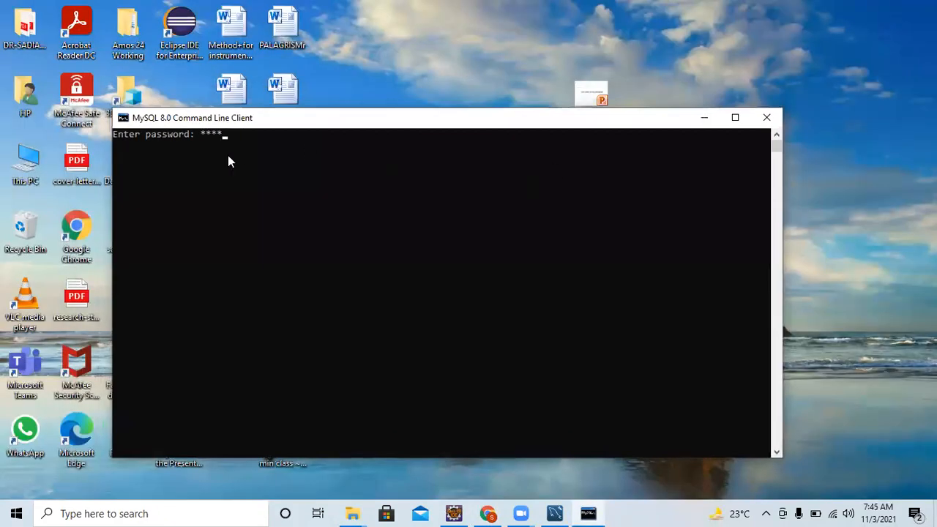
key(Return)
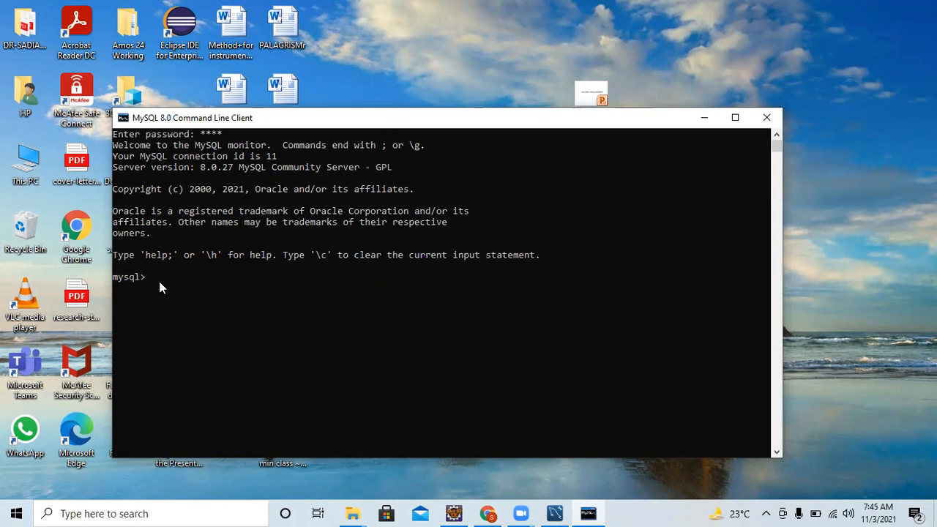
text(it)
key(Return)
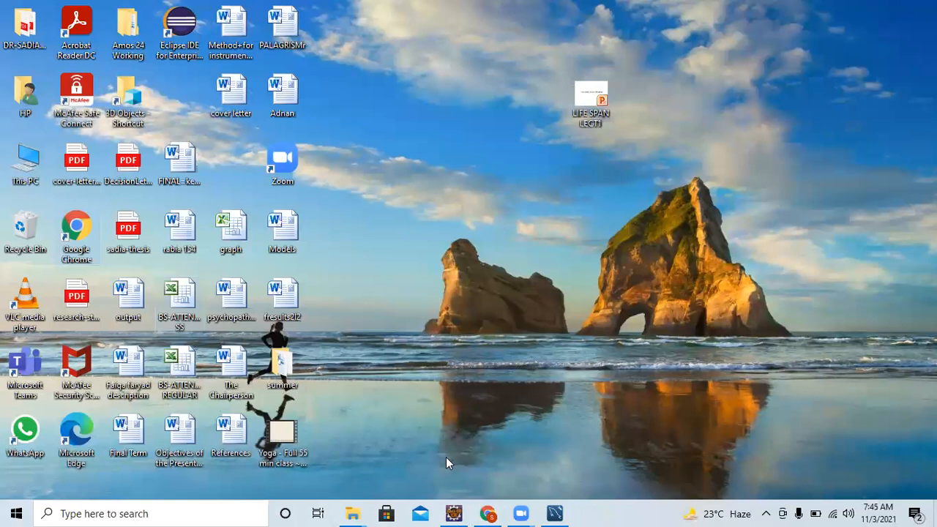
Restore Workbench and open the Local instance MySQL connection, entering the root password.
click(554, 512)
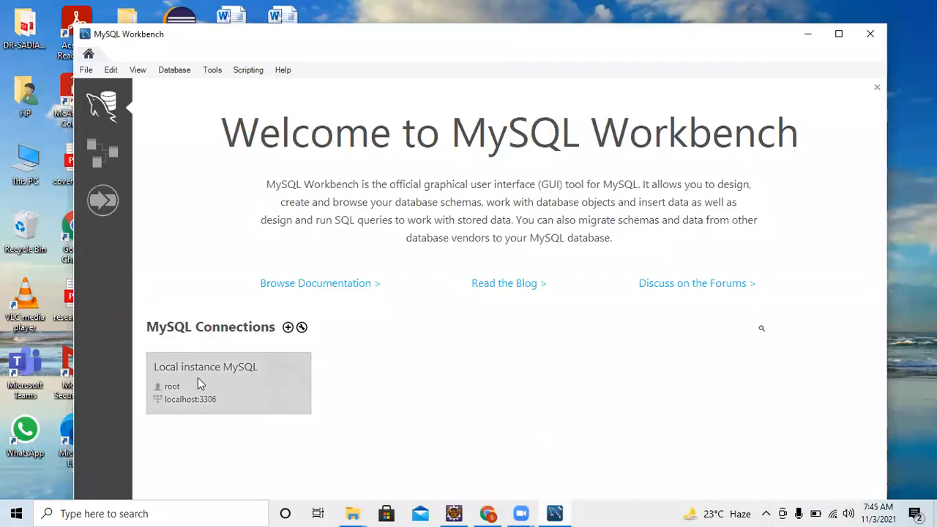
click(197, 399)
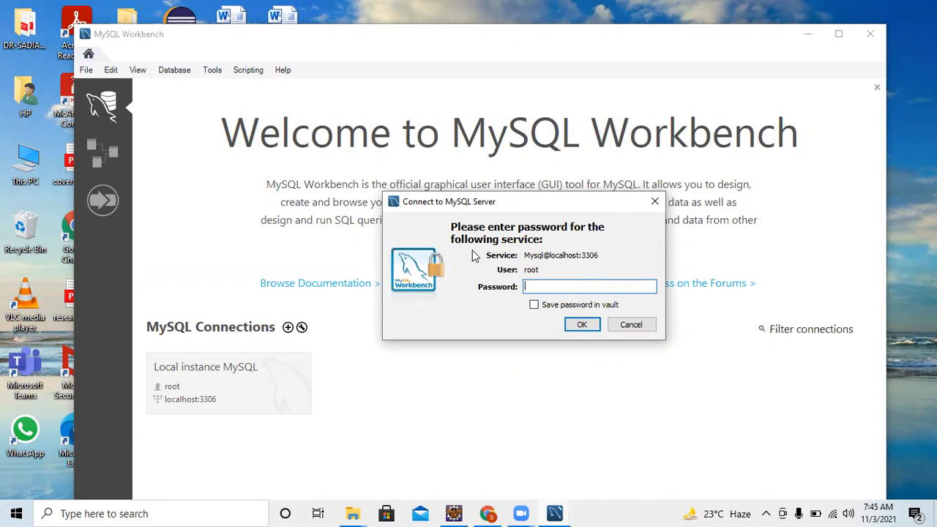
text(****)
click(580, 324)
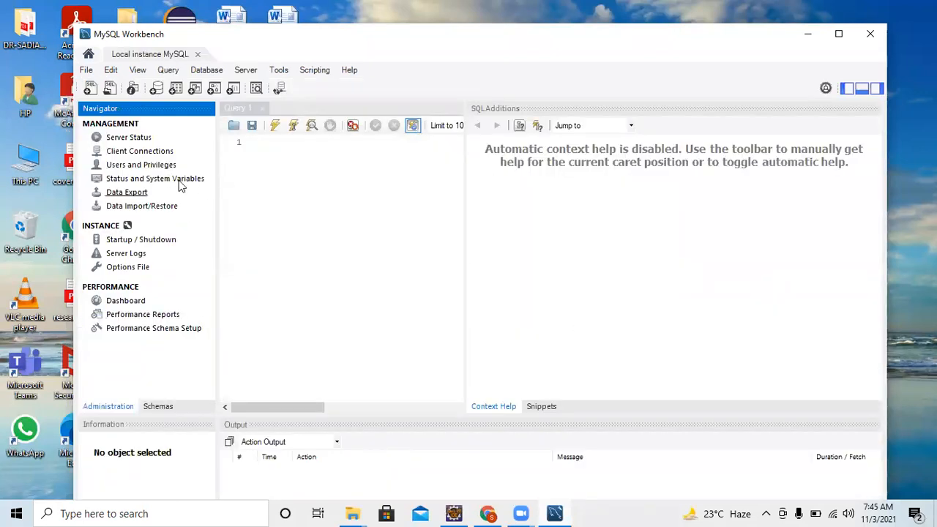
Expand the sys schema's Tables and Views in the Schemas navigator, then close Workbench.
click(158, 406)
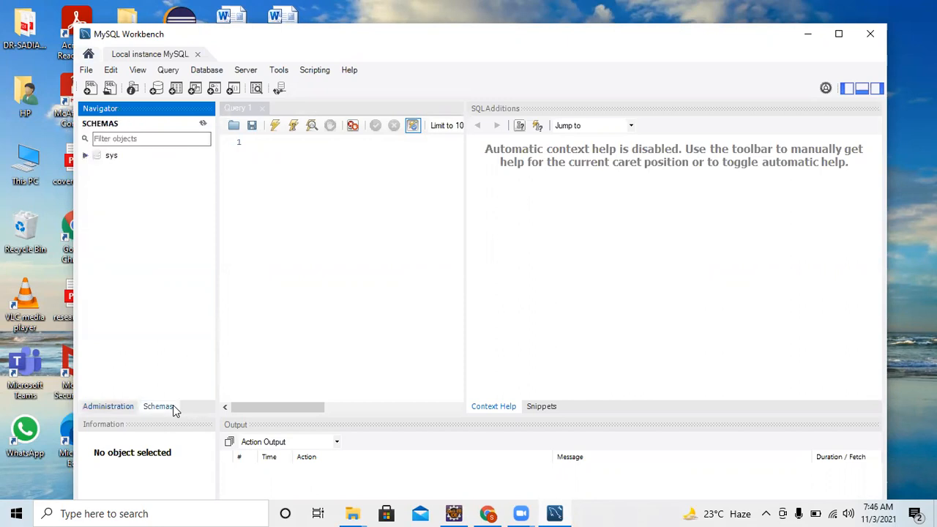
click(85, 156)
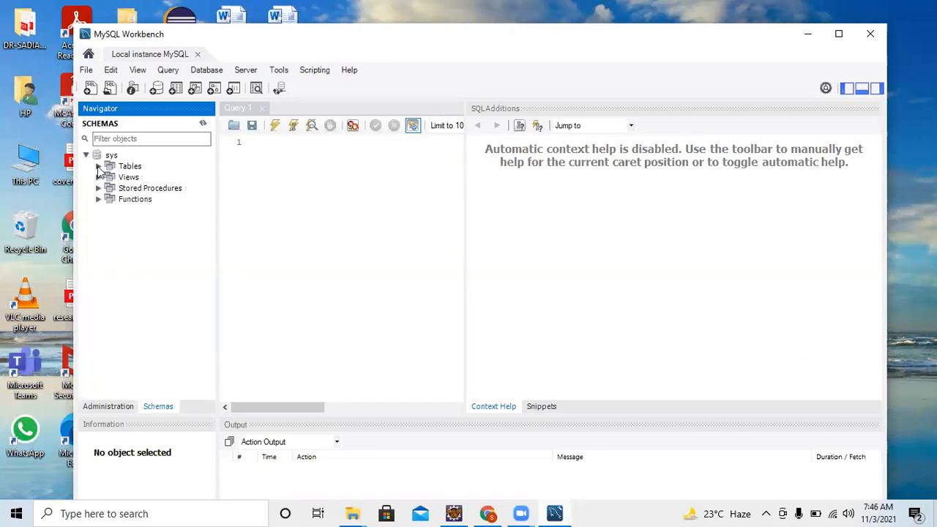
click(100, 167)
click(99, 188)
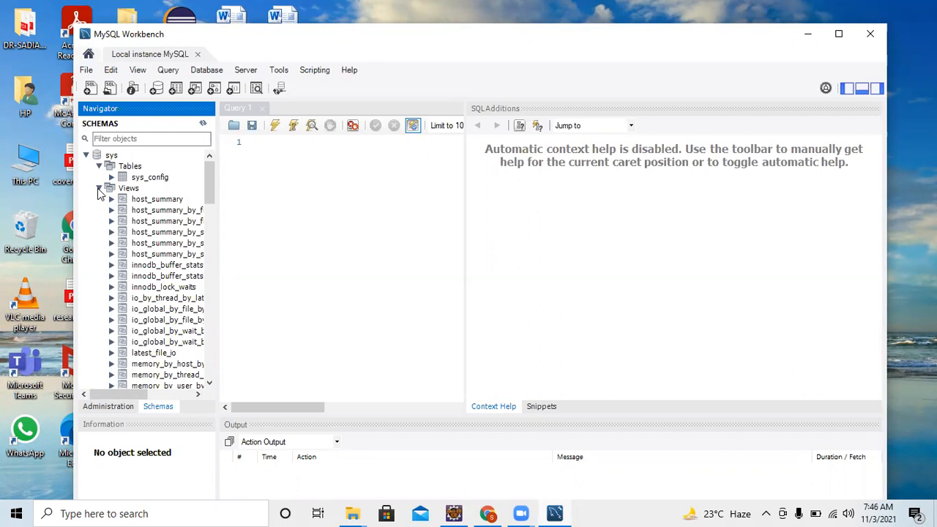
click(871, 35)
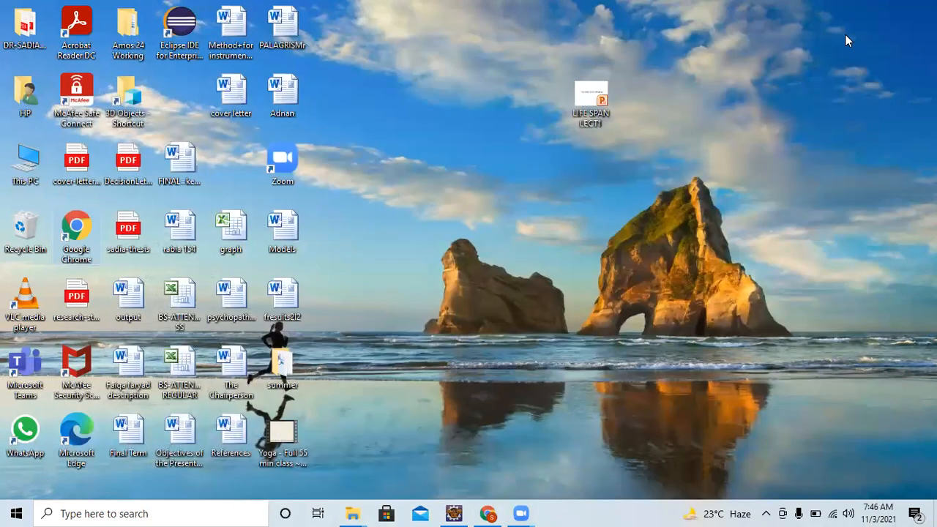